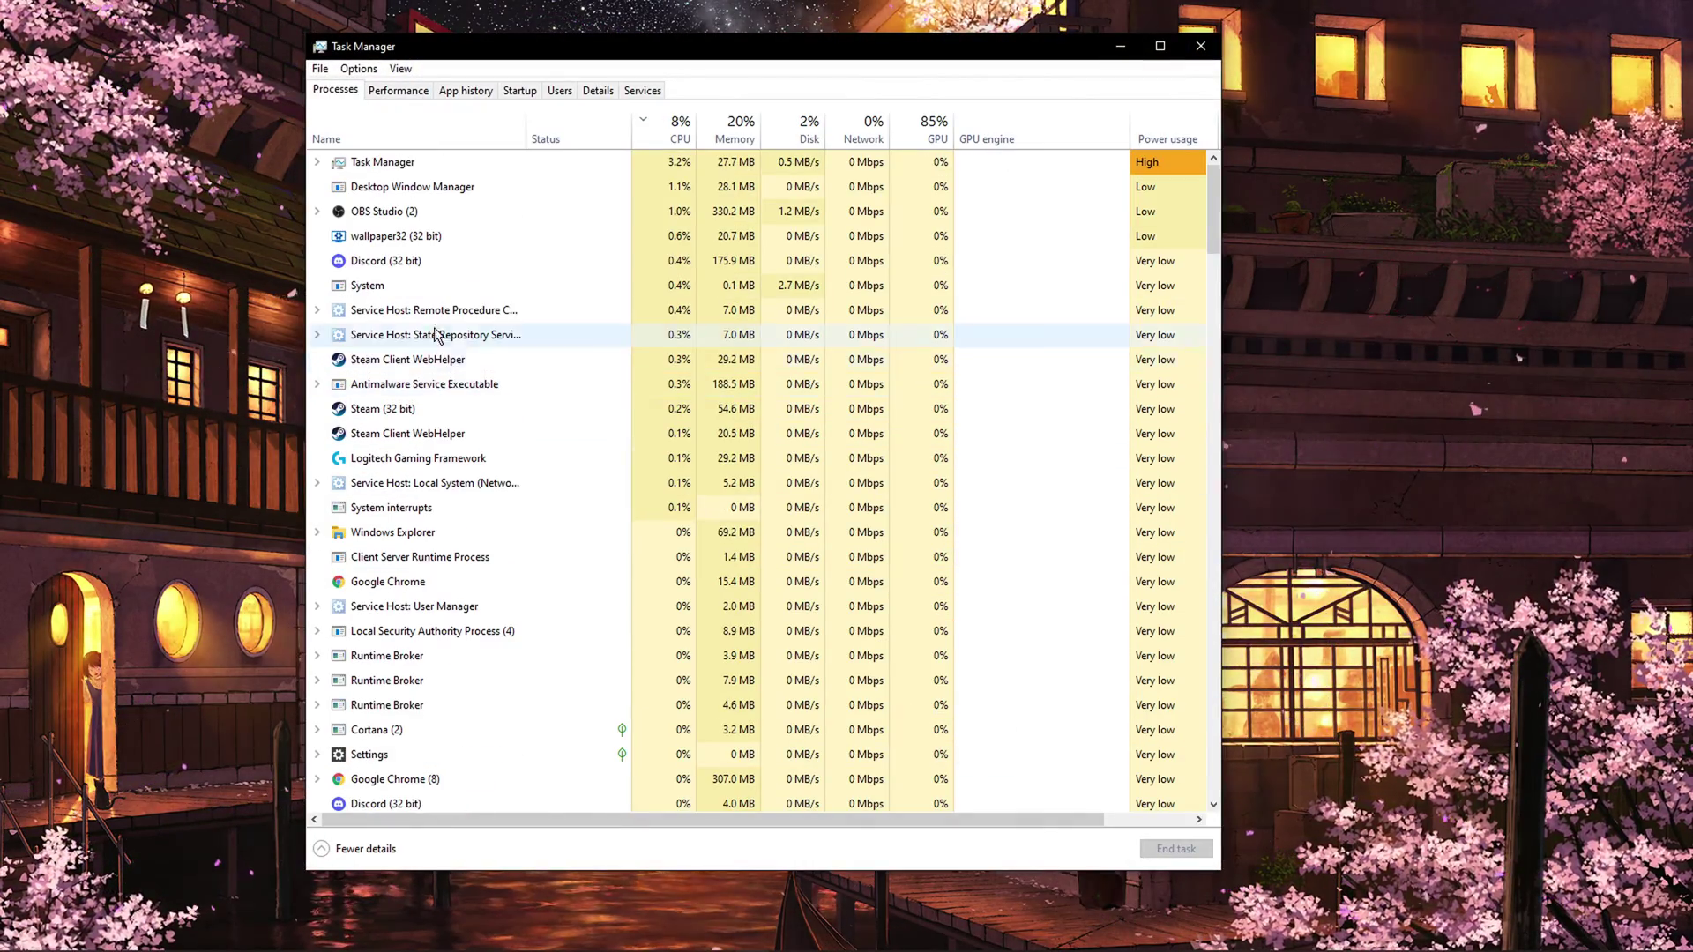
End the running Discord process in Task Manager and check the process list for any remaining Discord entries
{"action": "left_click", "coordinate": [439, 236]}
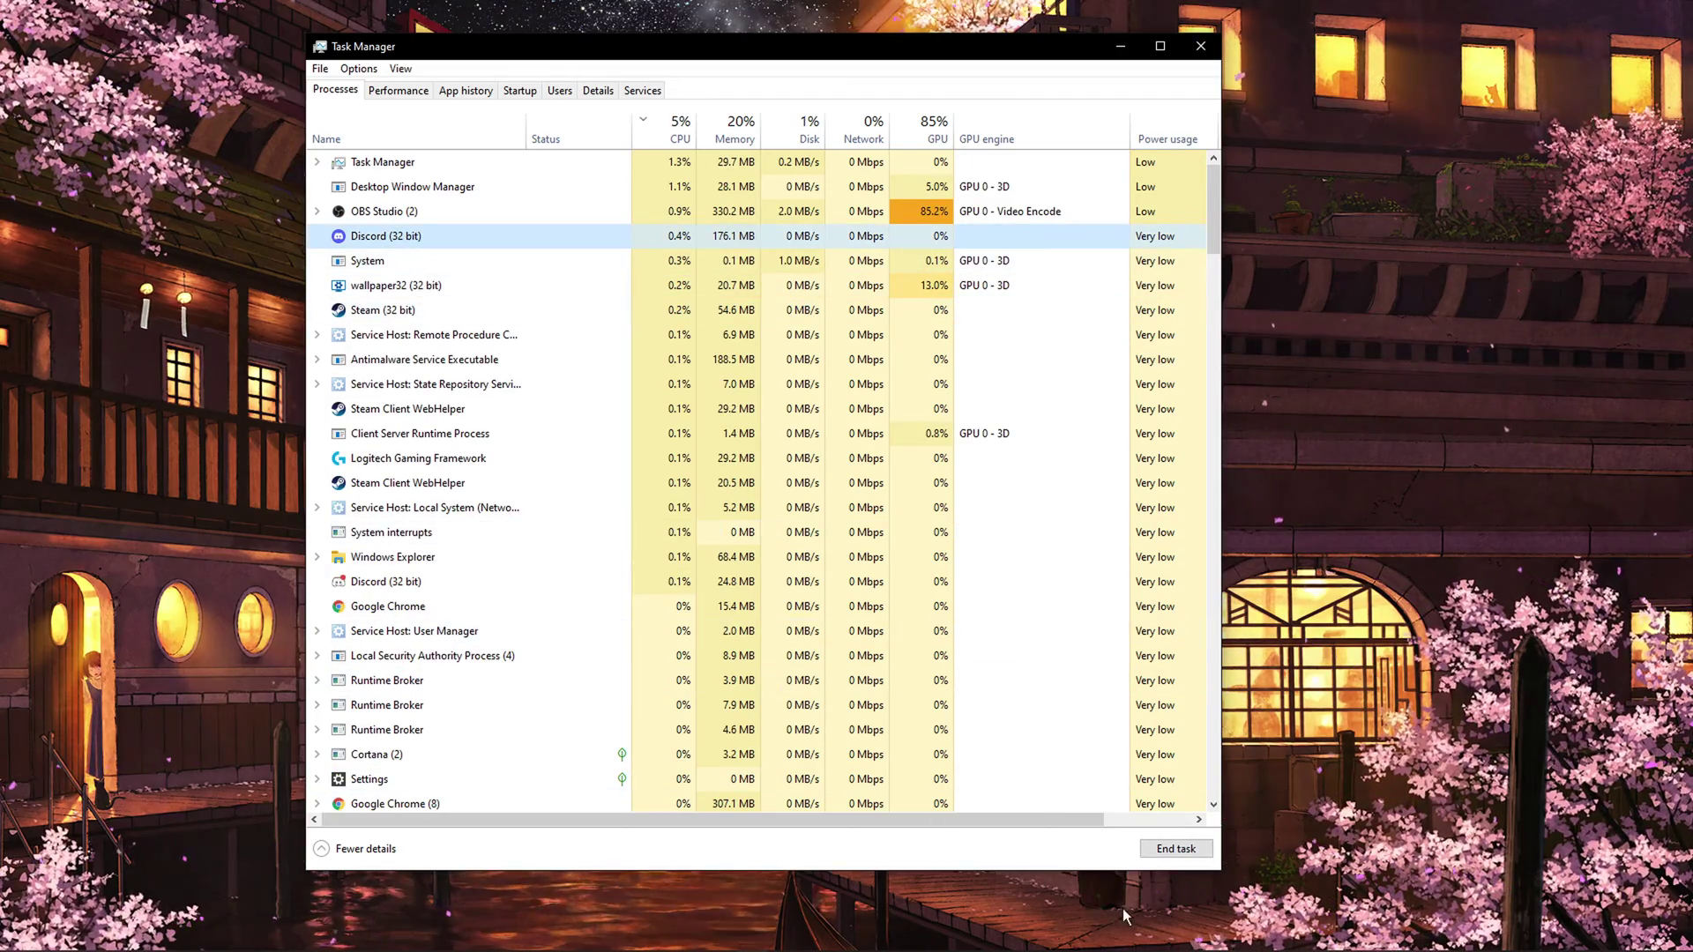
{"action": "left_click", "coordinate": [1164, 850]}
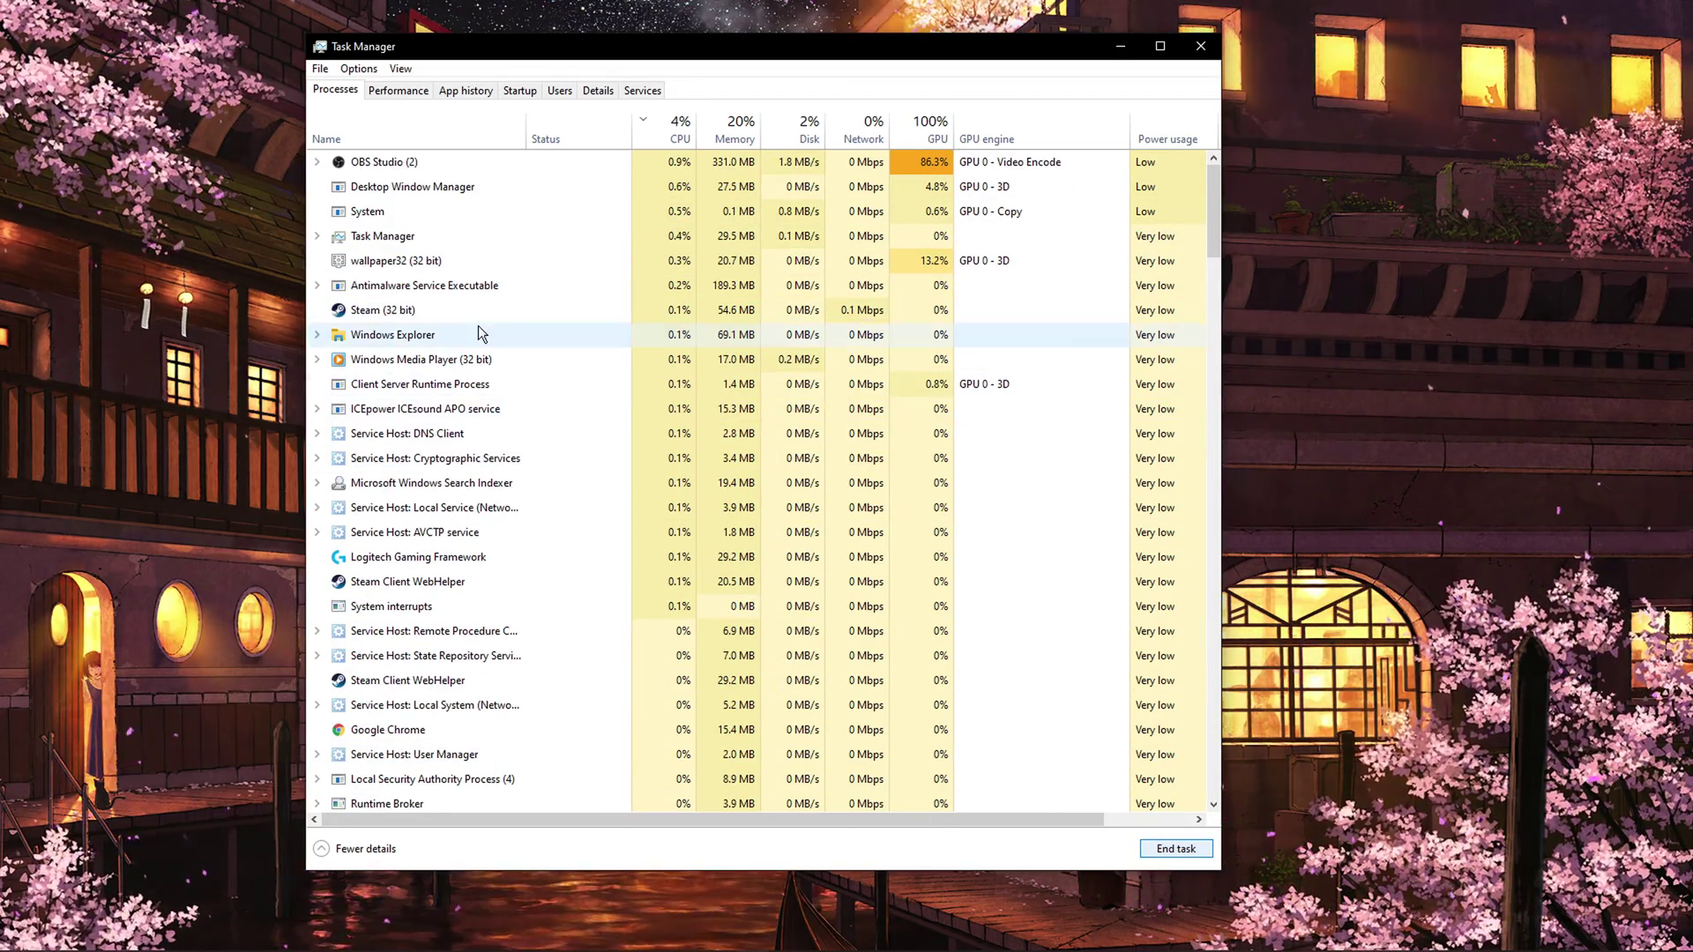
{"action": "key", "text": "d"}
{"action": "key", "text": "d"}
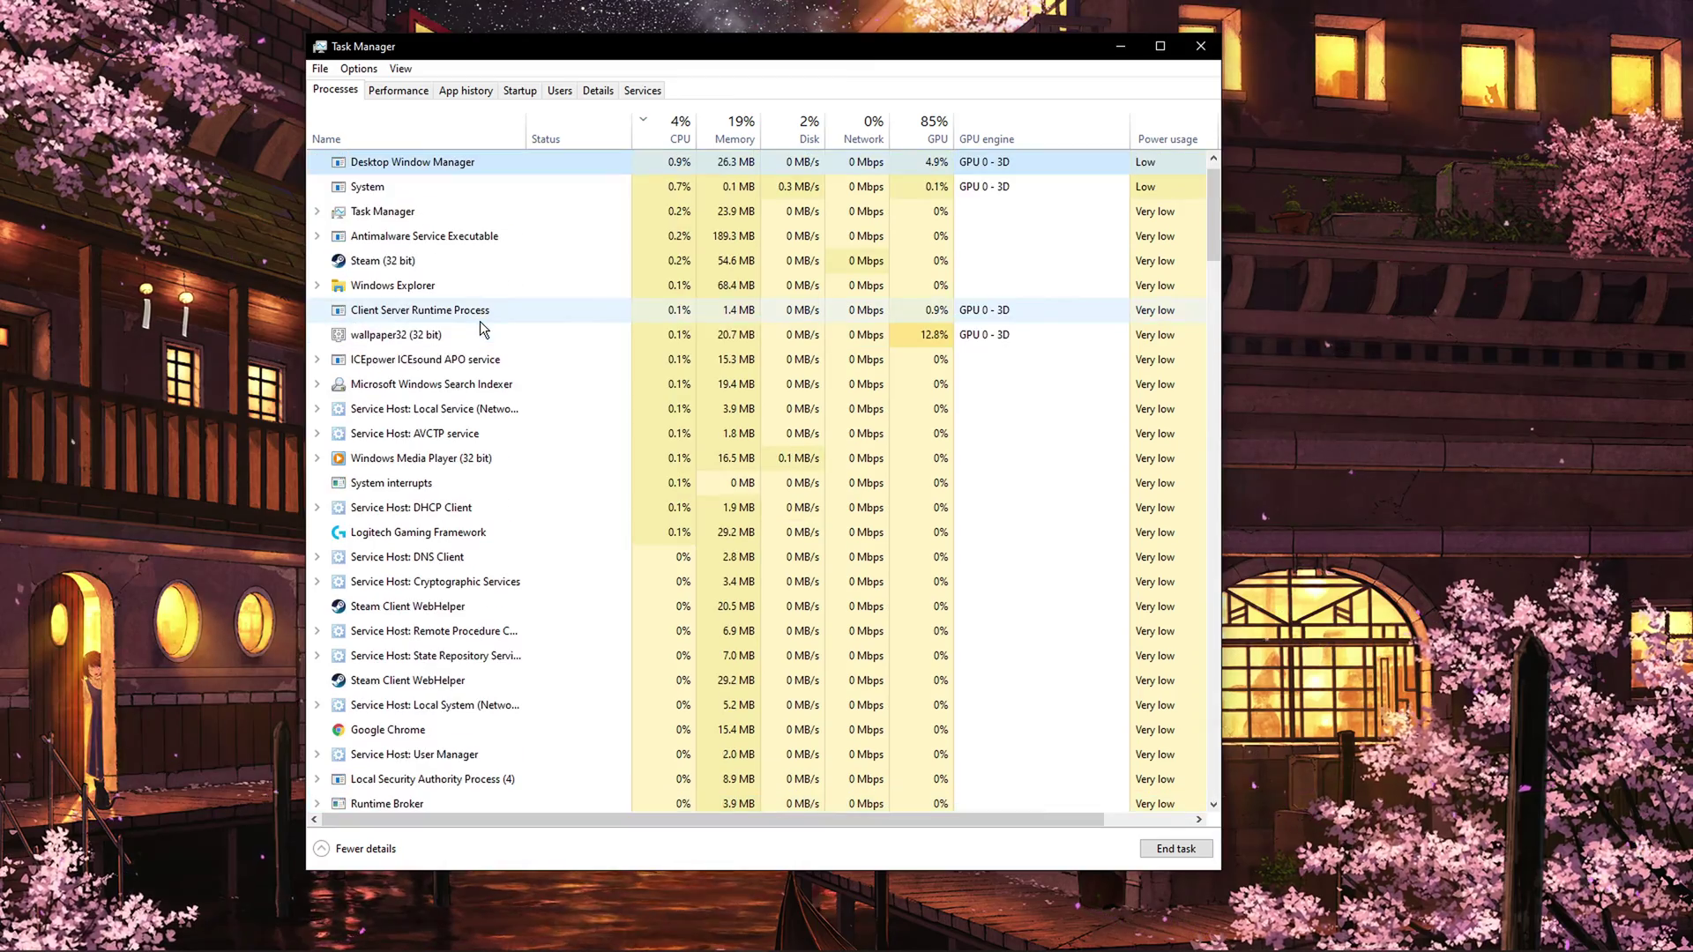
{"action": "key", "text": "d"}
{"action": "key", "text": "d"}
{"action": "key", "text": "d"}
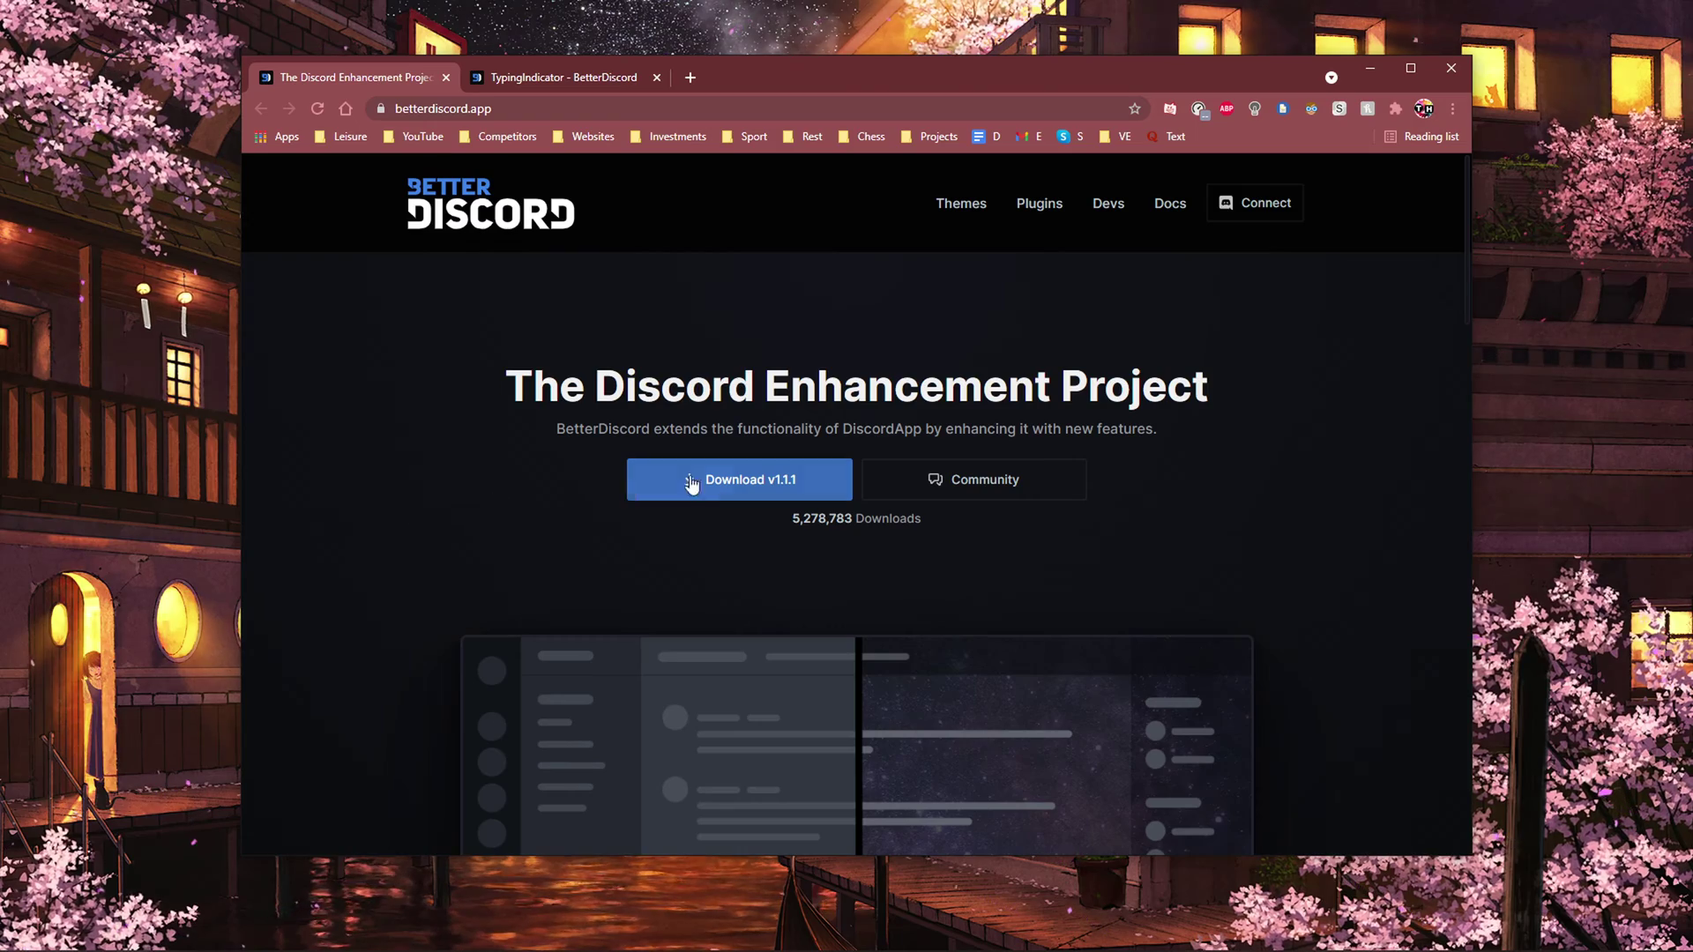
Switch to the BetterDiscord website, download the v1.1.1 Windows installer and dismiss the finished download
{"action": "left_click", "coordinate": [731, 482]}
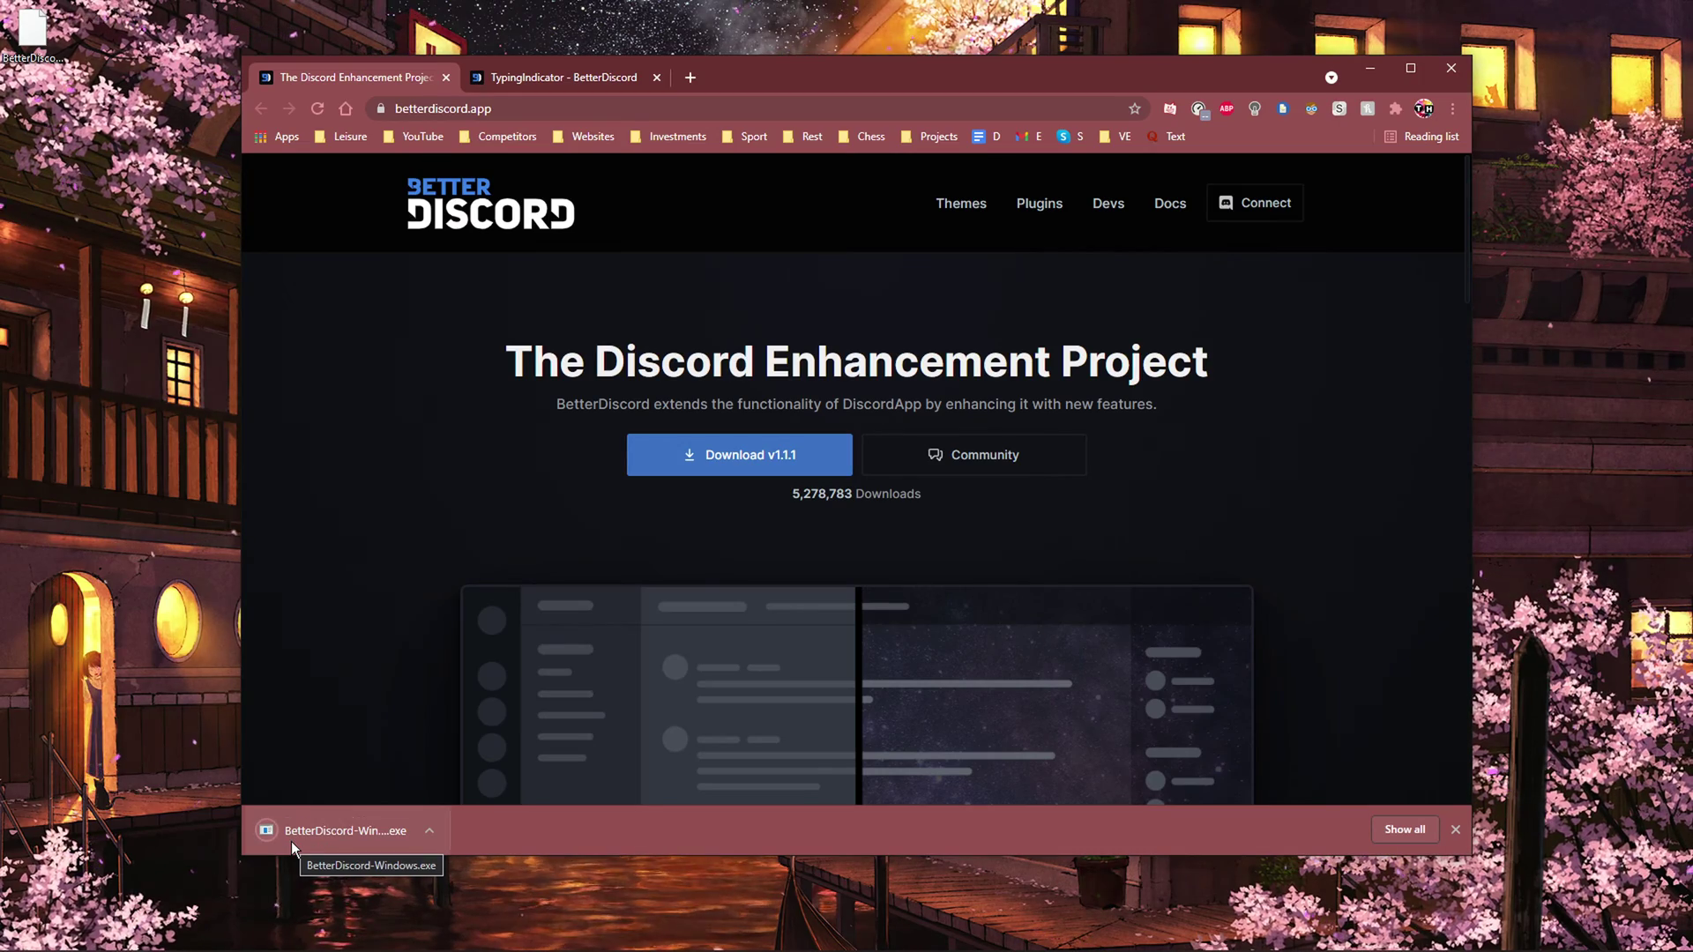
{"action": "left_click", "coordinate": [430, 830]}
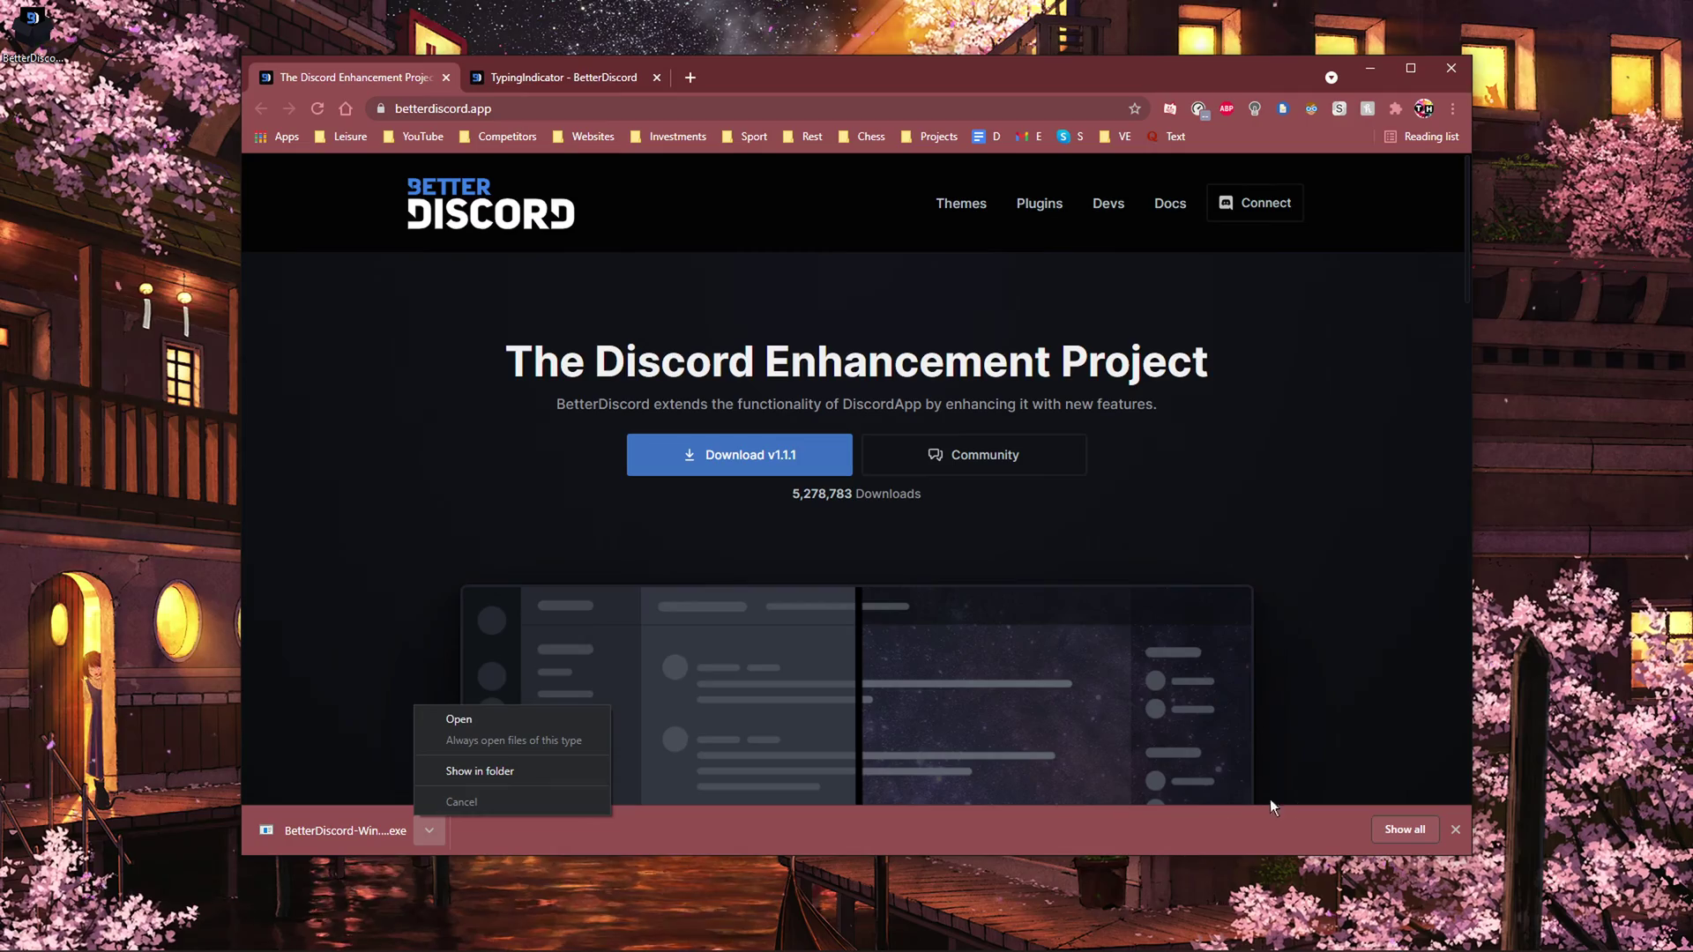
{"action": "left_click", "coordinate": [1453, 829]}
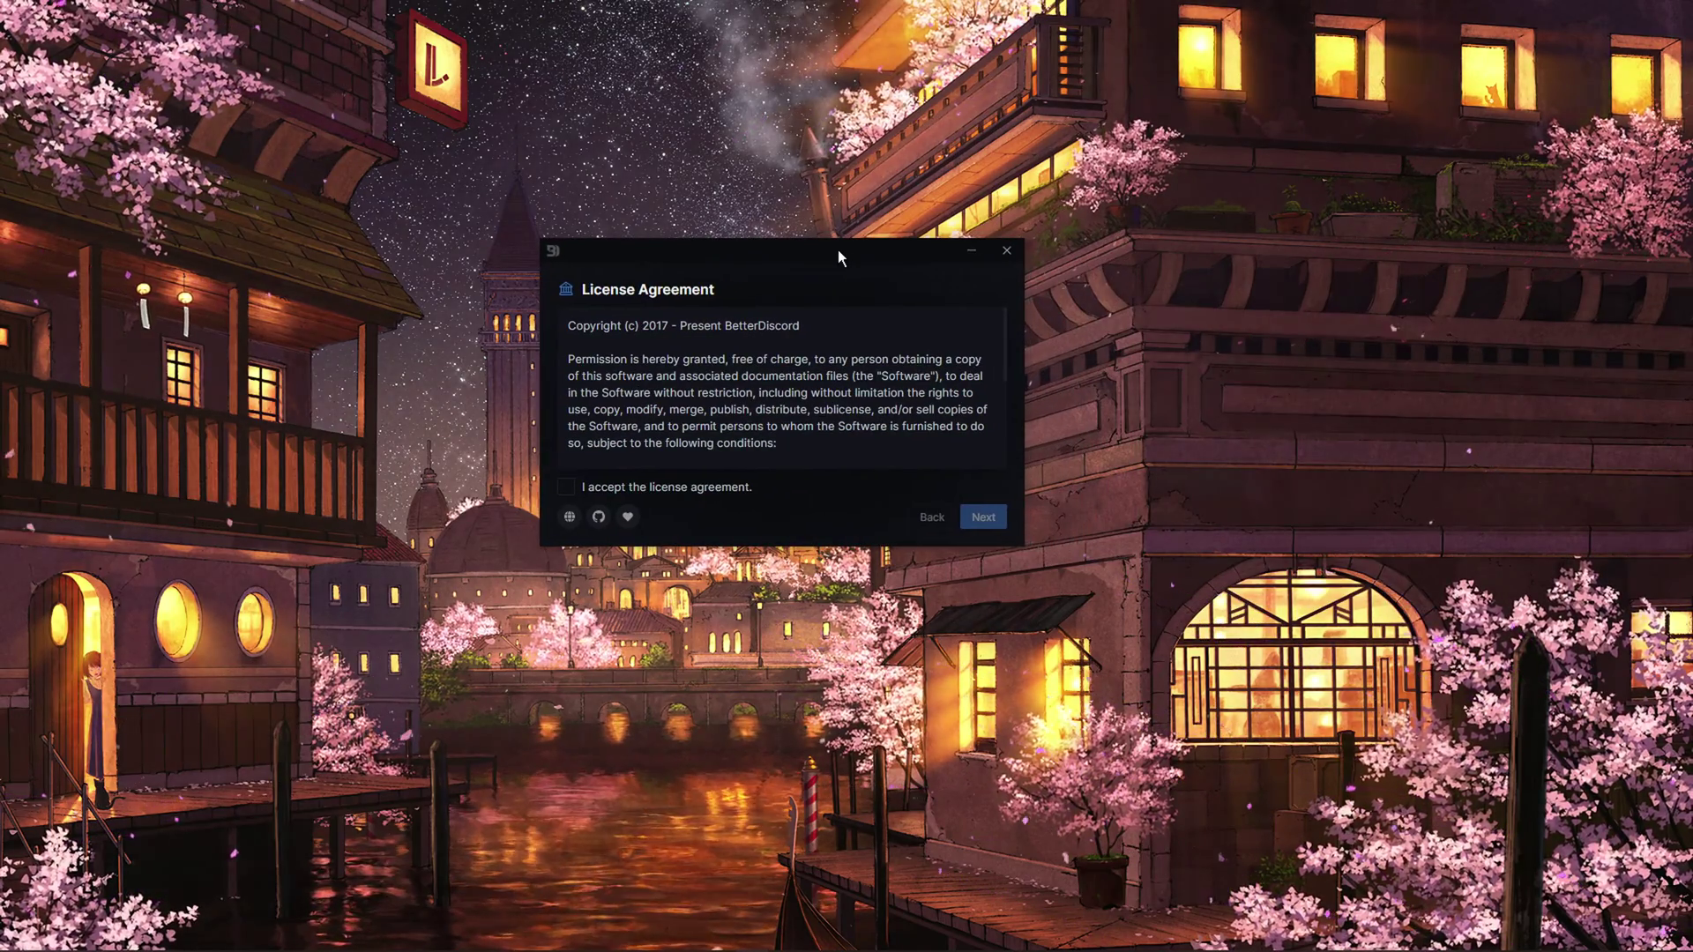
Accept the license agreement in the BetterDiscord installer and proceed with the Install BetterDiscord action
{"action": "left_click", "coordinate": [566, 487]}
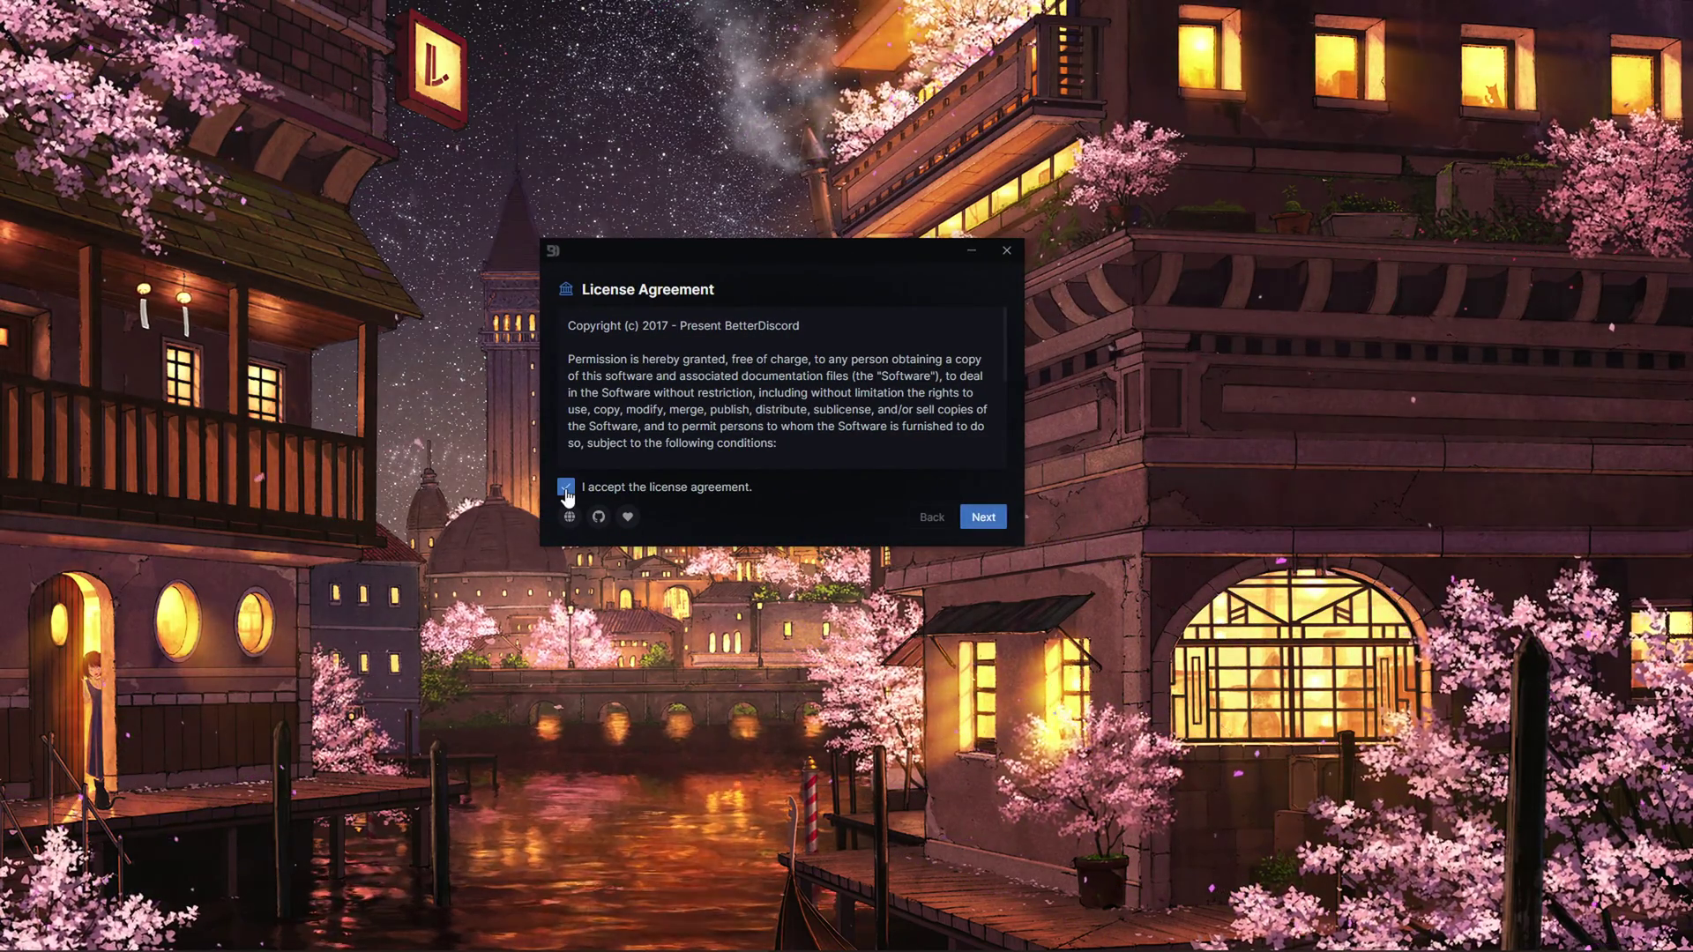
{"action": "left_click", "coordinate": [998, 520]}
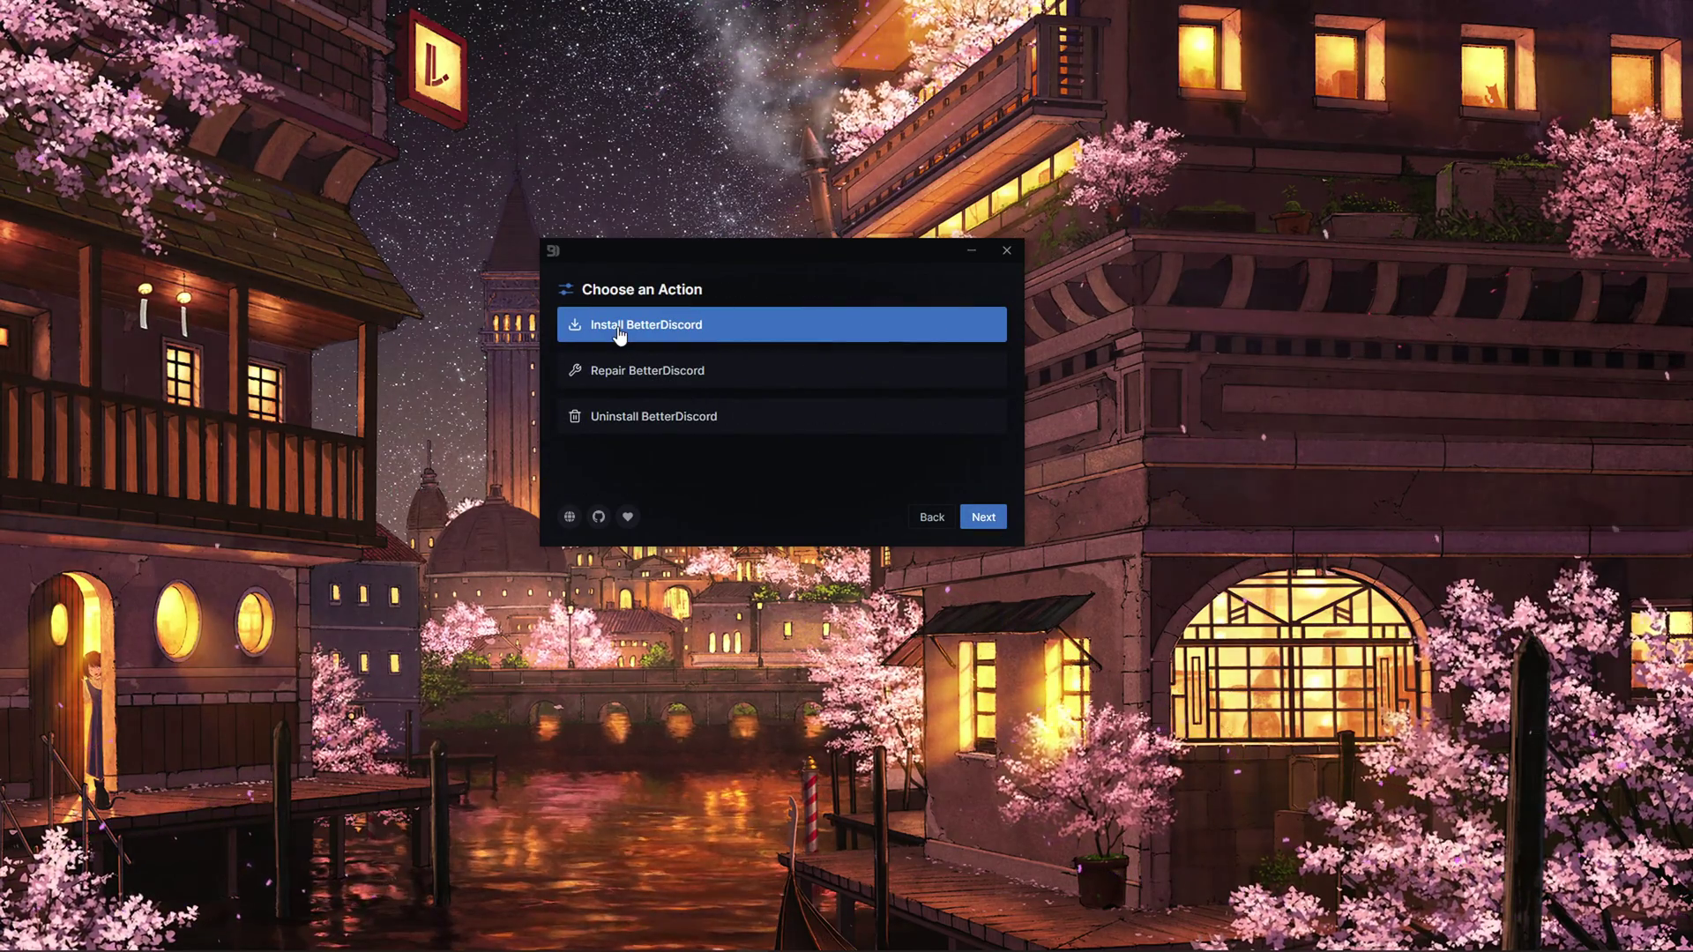
{"action": "left_click", "coordinate": [971, 515]}
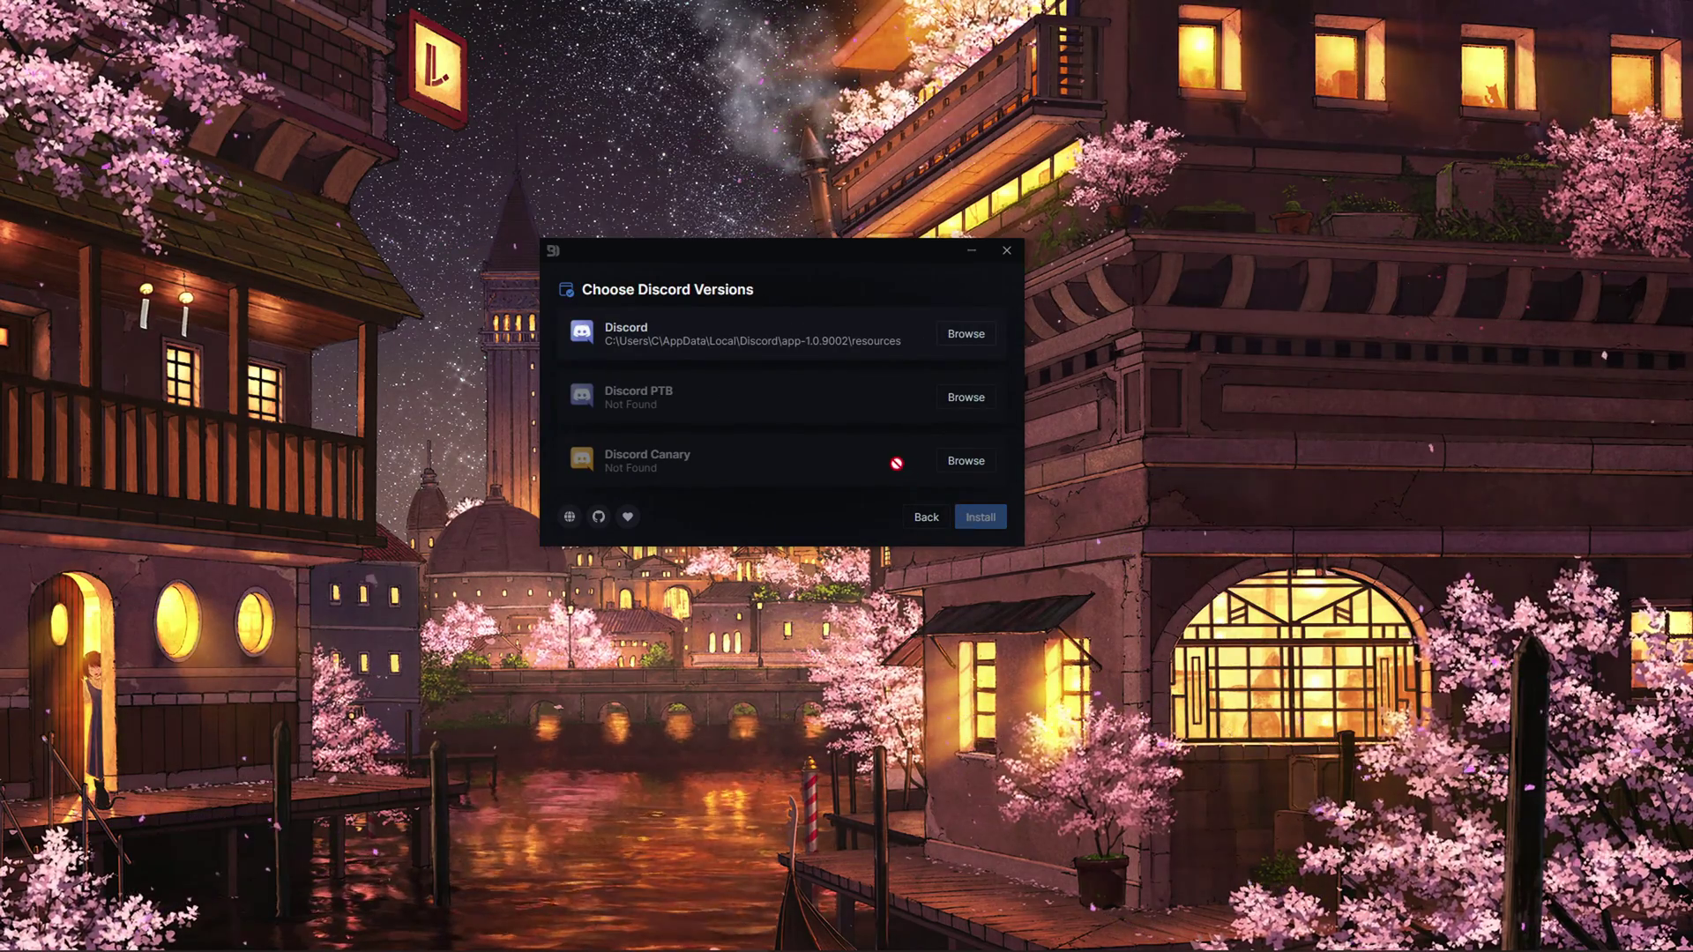
Choose the regular Discord version, set its location to the AppData\Local\Discord folder and install BetterDiscord to it
{"action": "left_click", "coordinate": [900, 355]}
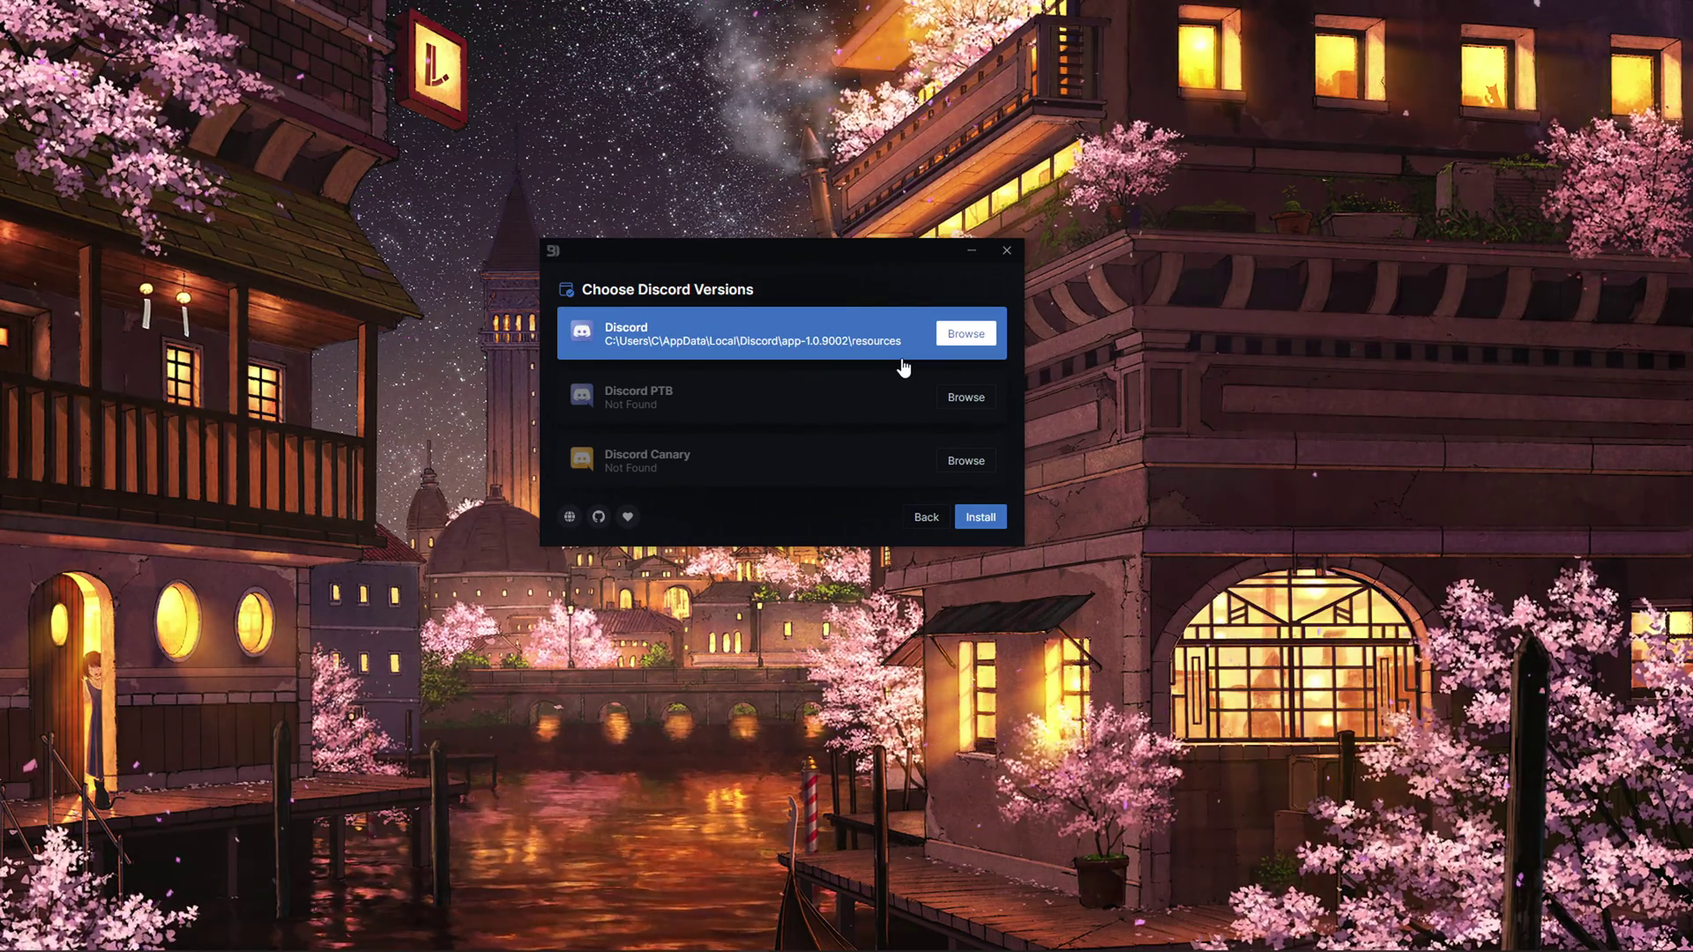
{"action": "left_click", "coordinate": [956, 336]}
{"action": "left_click_drag", "start_coordinate": [956, 262], "coordinate": [754, 248]}
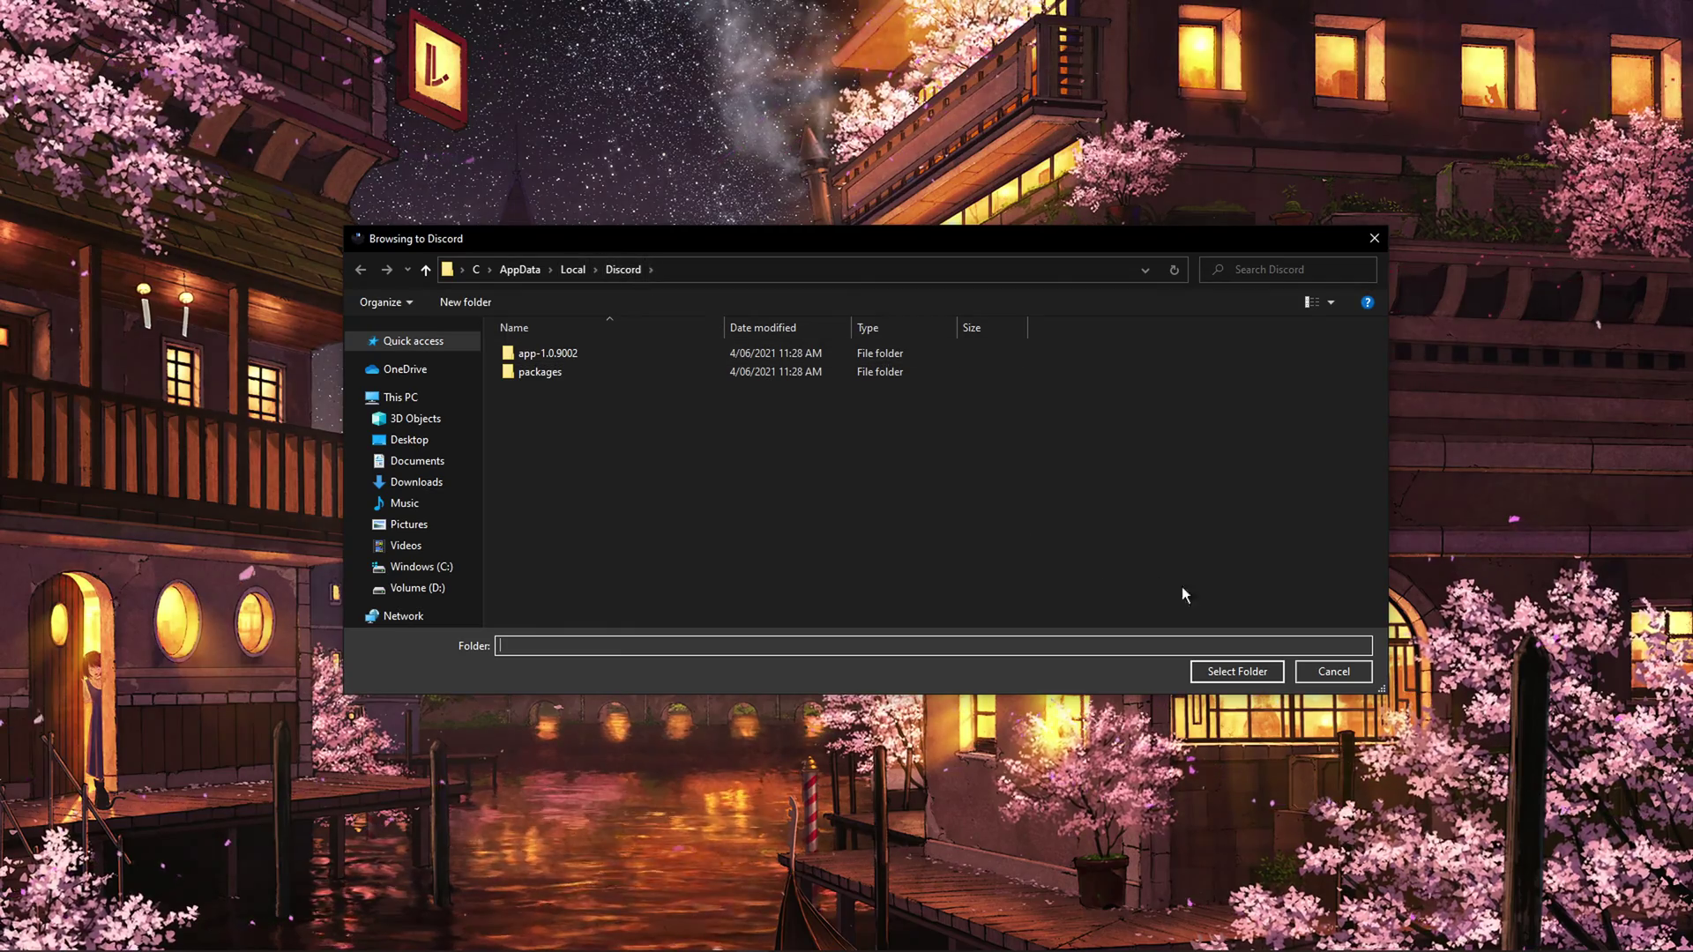
{"action": "left_click", "coordinate": [1237, 671]}
{"action": "left_click", "coordinate": [981, 517]}
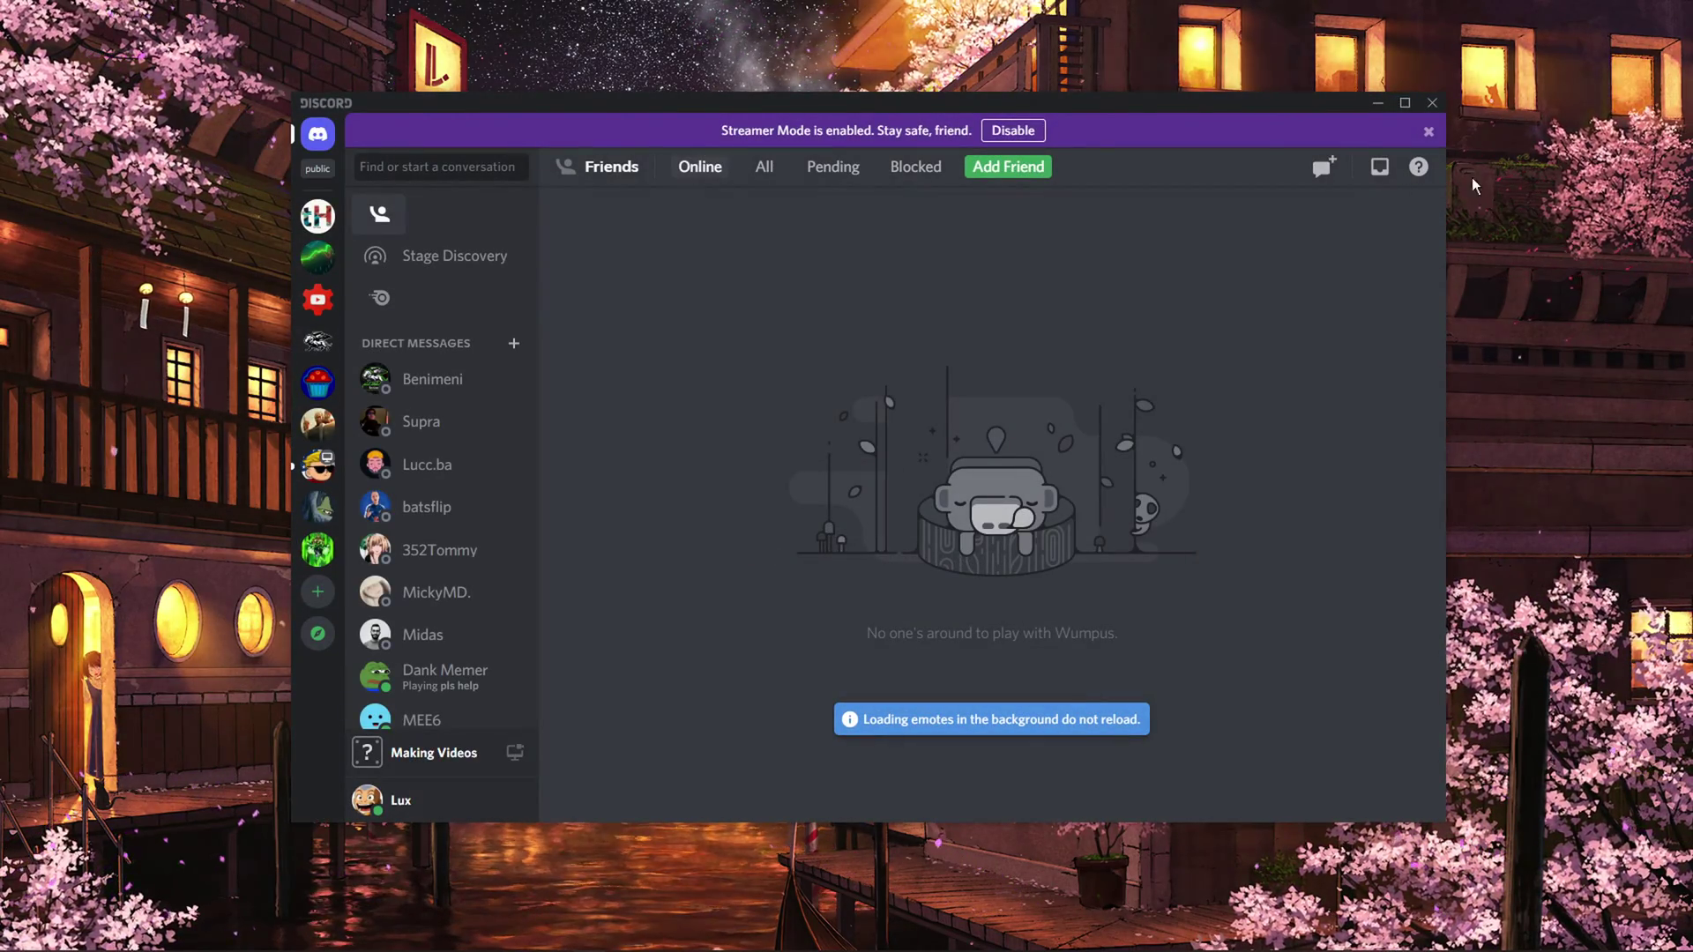
Dismiss Discord's Streamer Mode notice and open the plugins folder from the BetterDiscord plugin settings
{"action": "left_click", "coordinate": [1430, 131]}
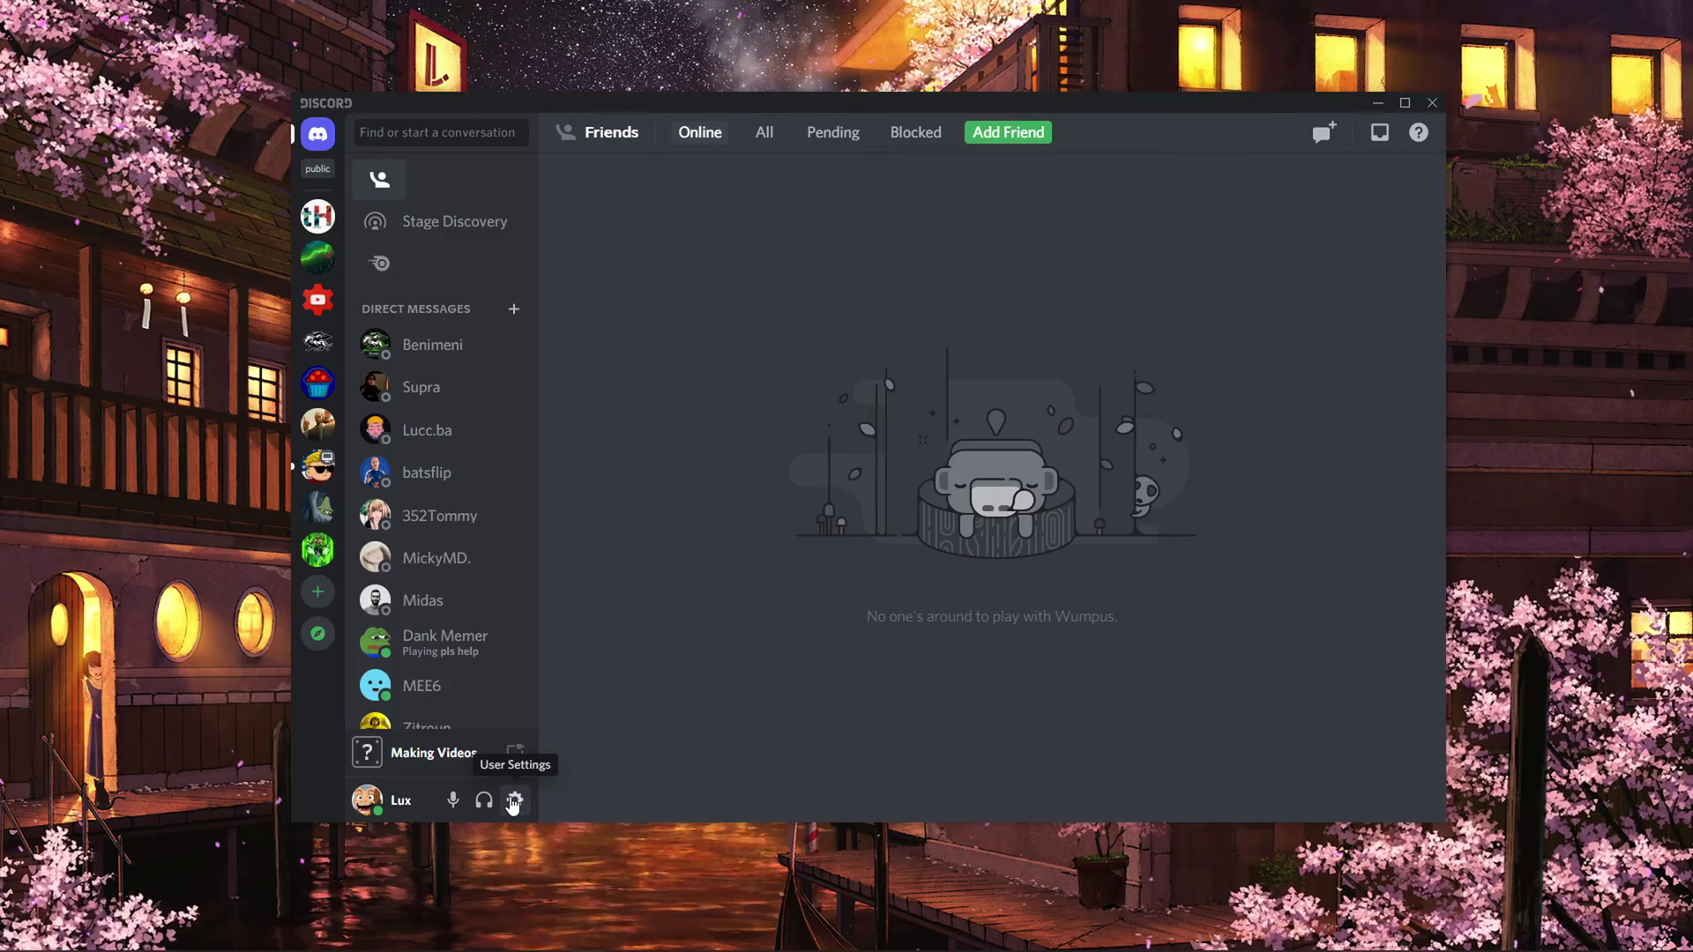
{"action": "left_click", "coordinate": [514, 800]}
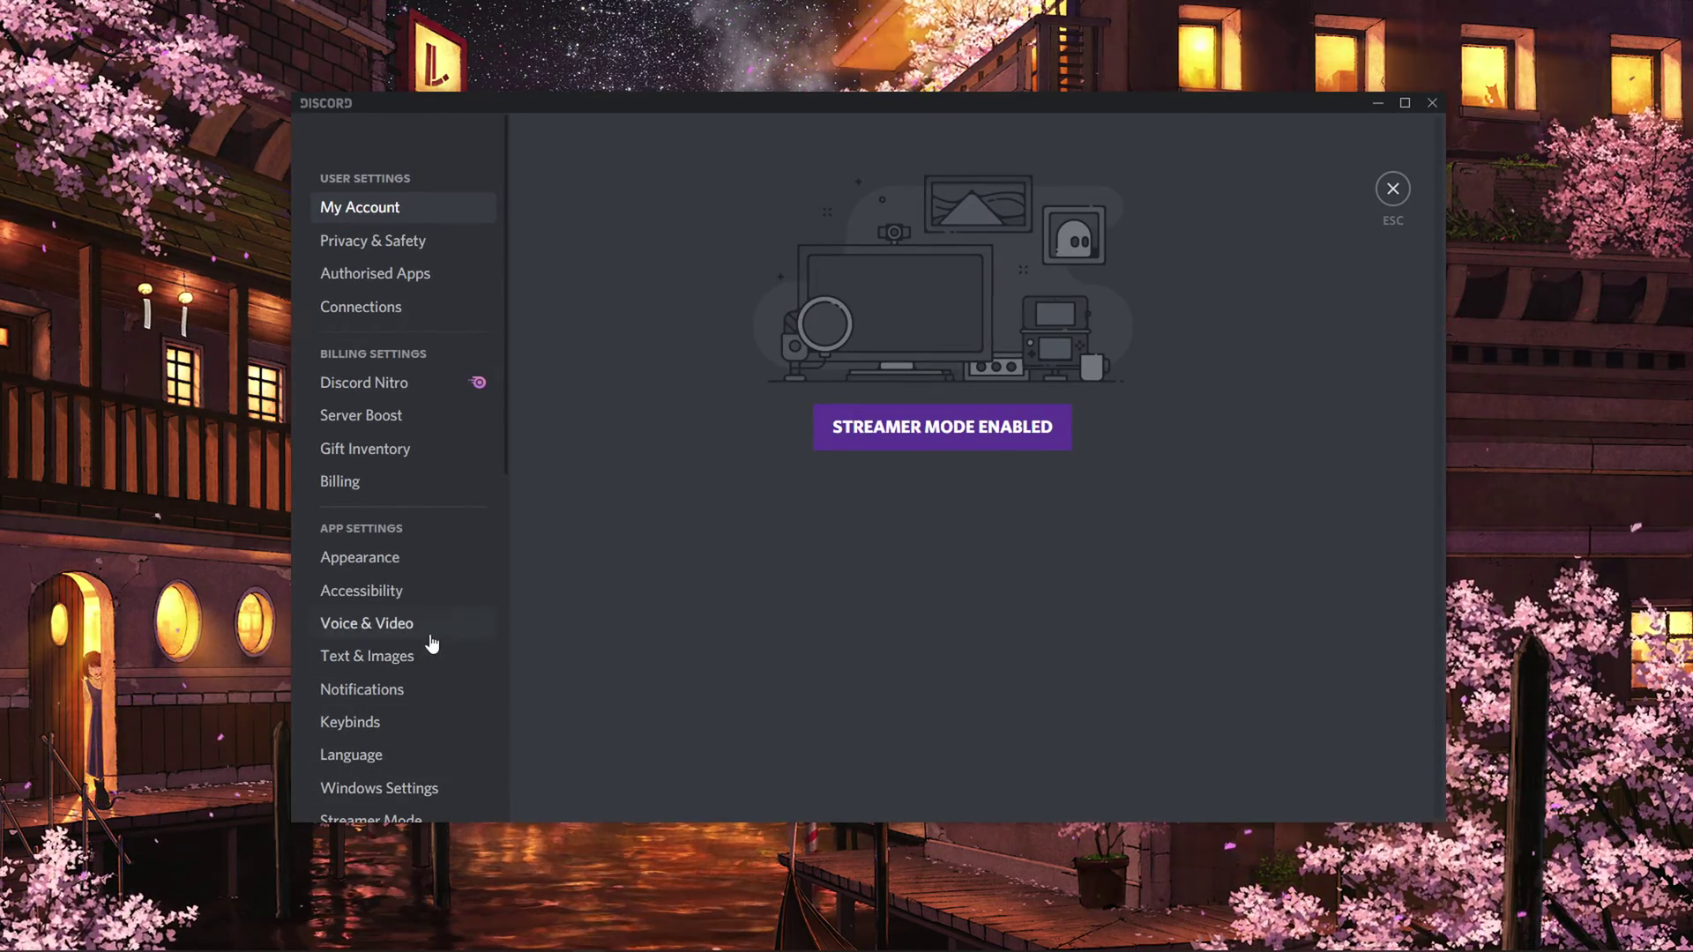
{"action": "scroll", "coordinate": [427, 640], "scroll_direction": "down", "scroll_amount": 7}
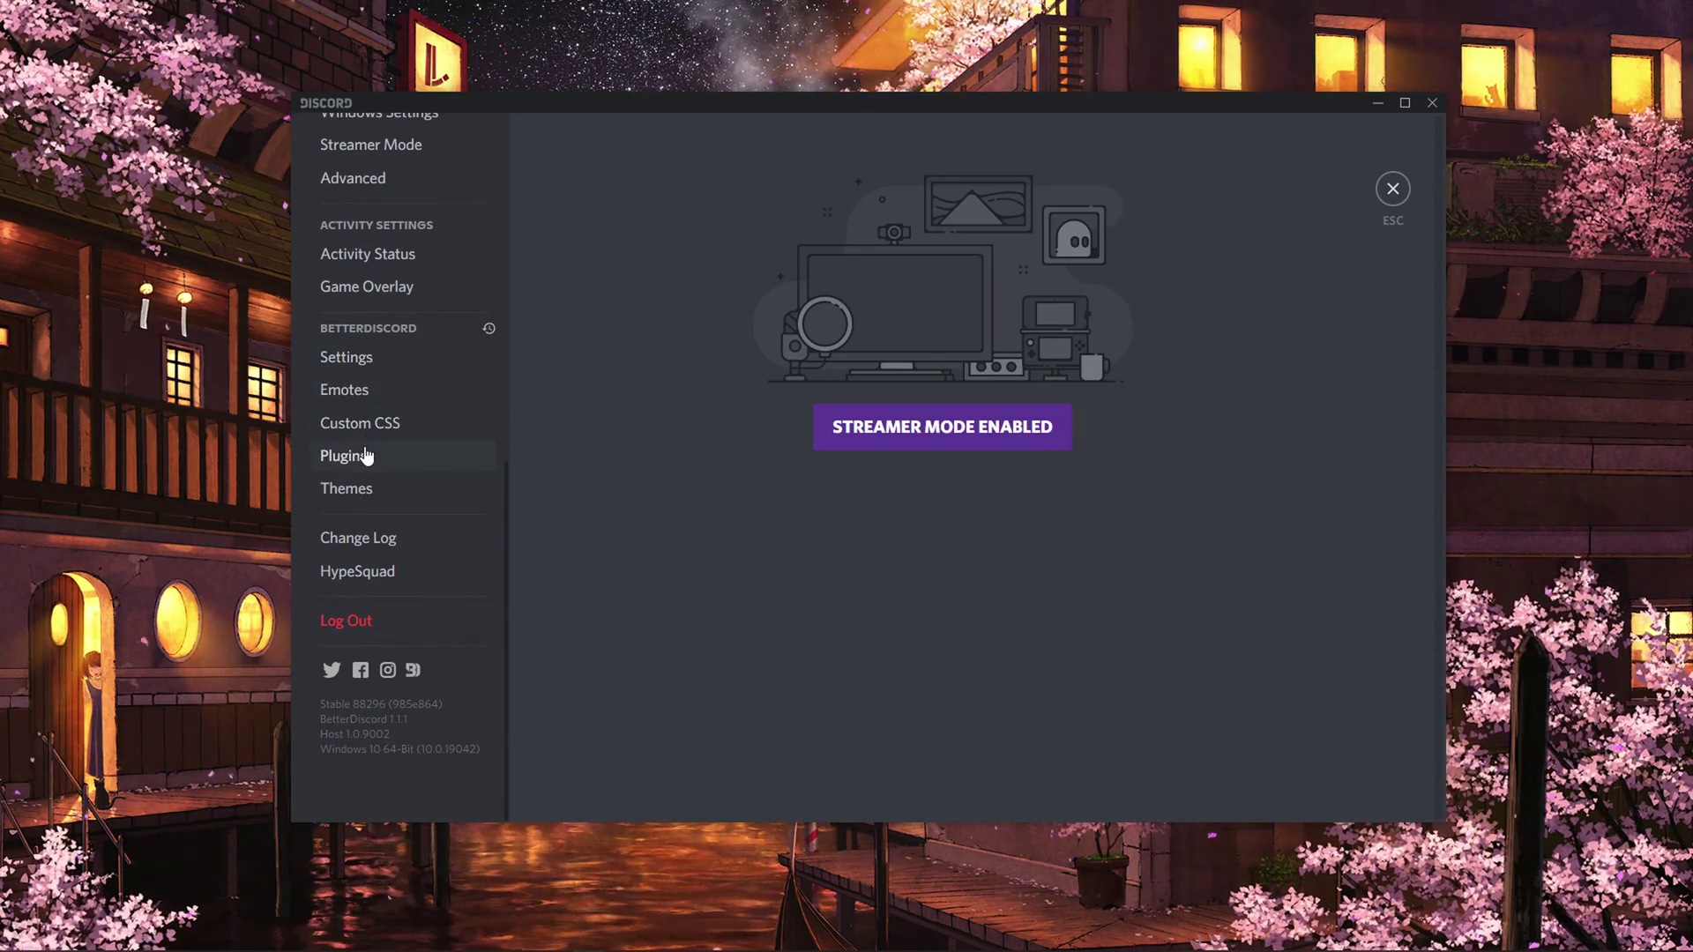
{"action": "left_click", "coordinate": [473, 463]}
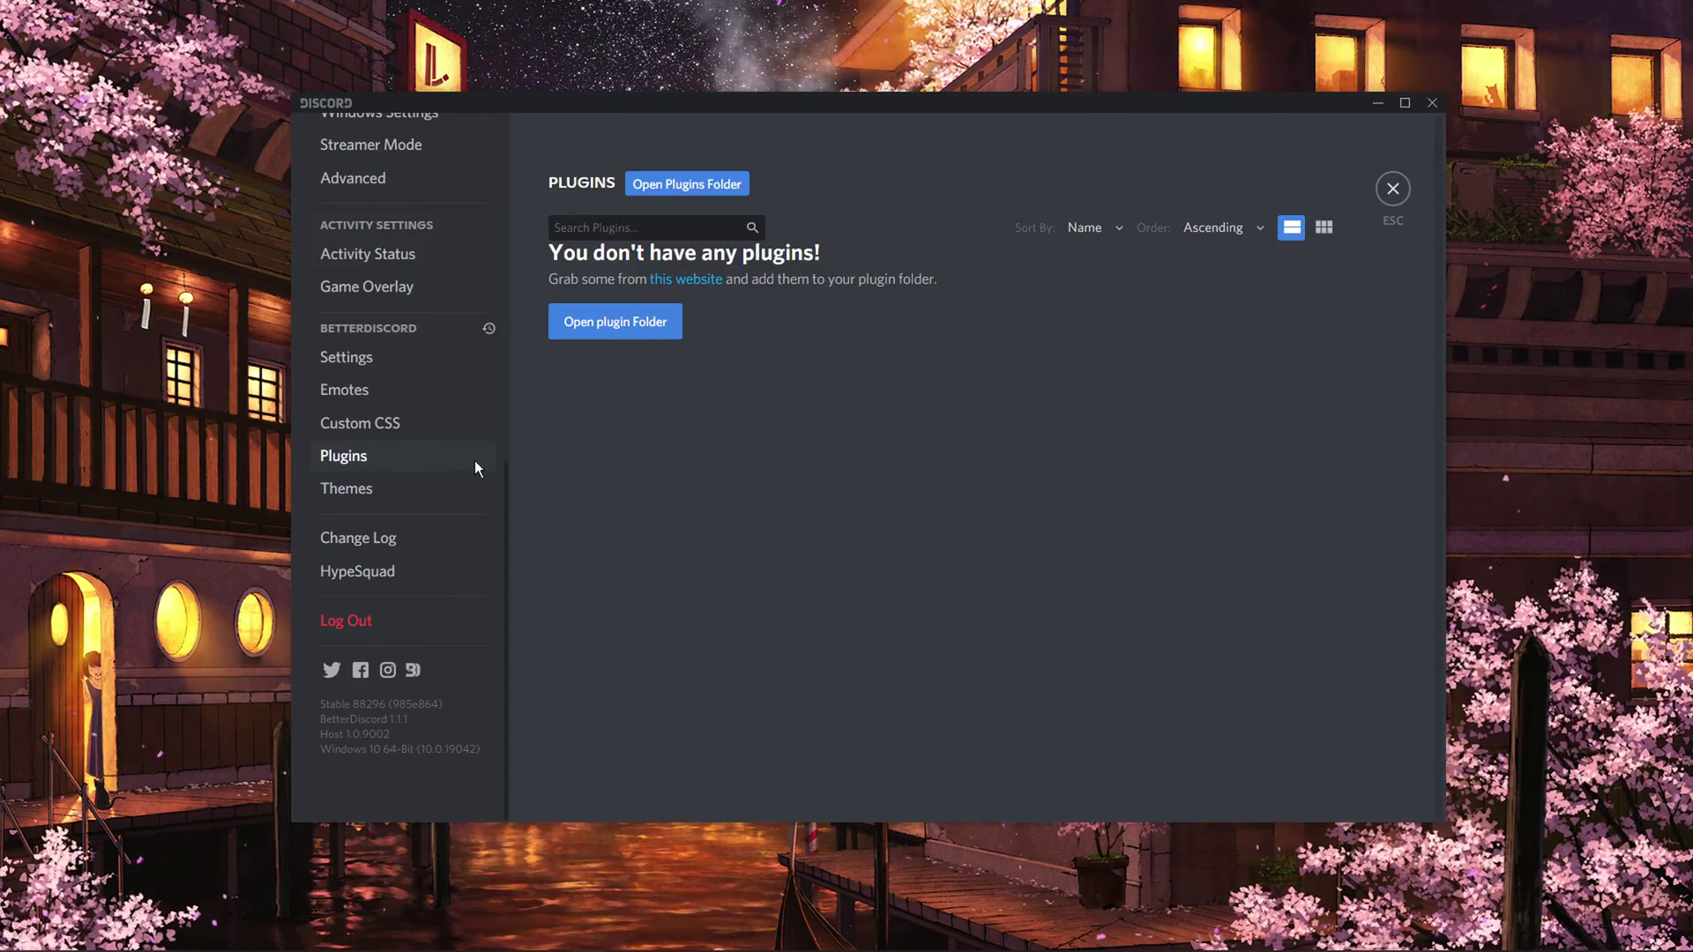
{"action": "left_click", "coordinate": [636, 335]}
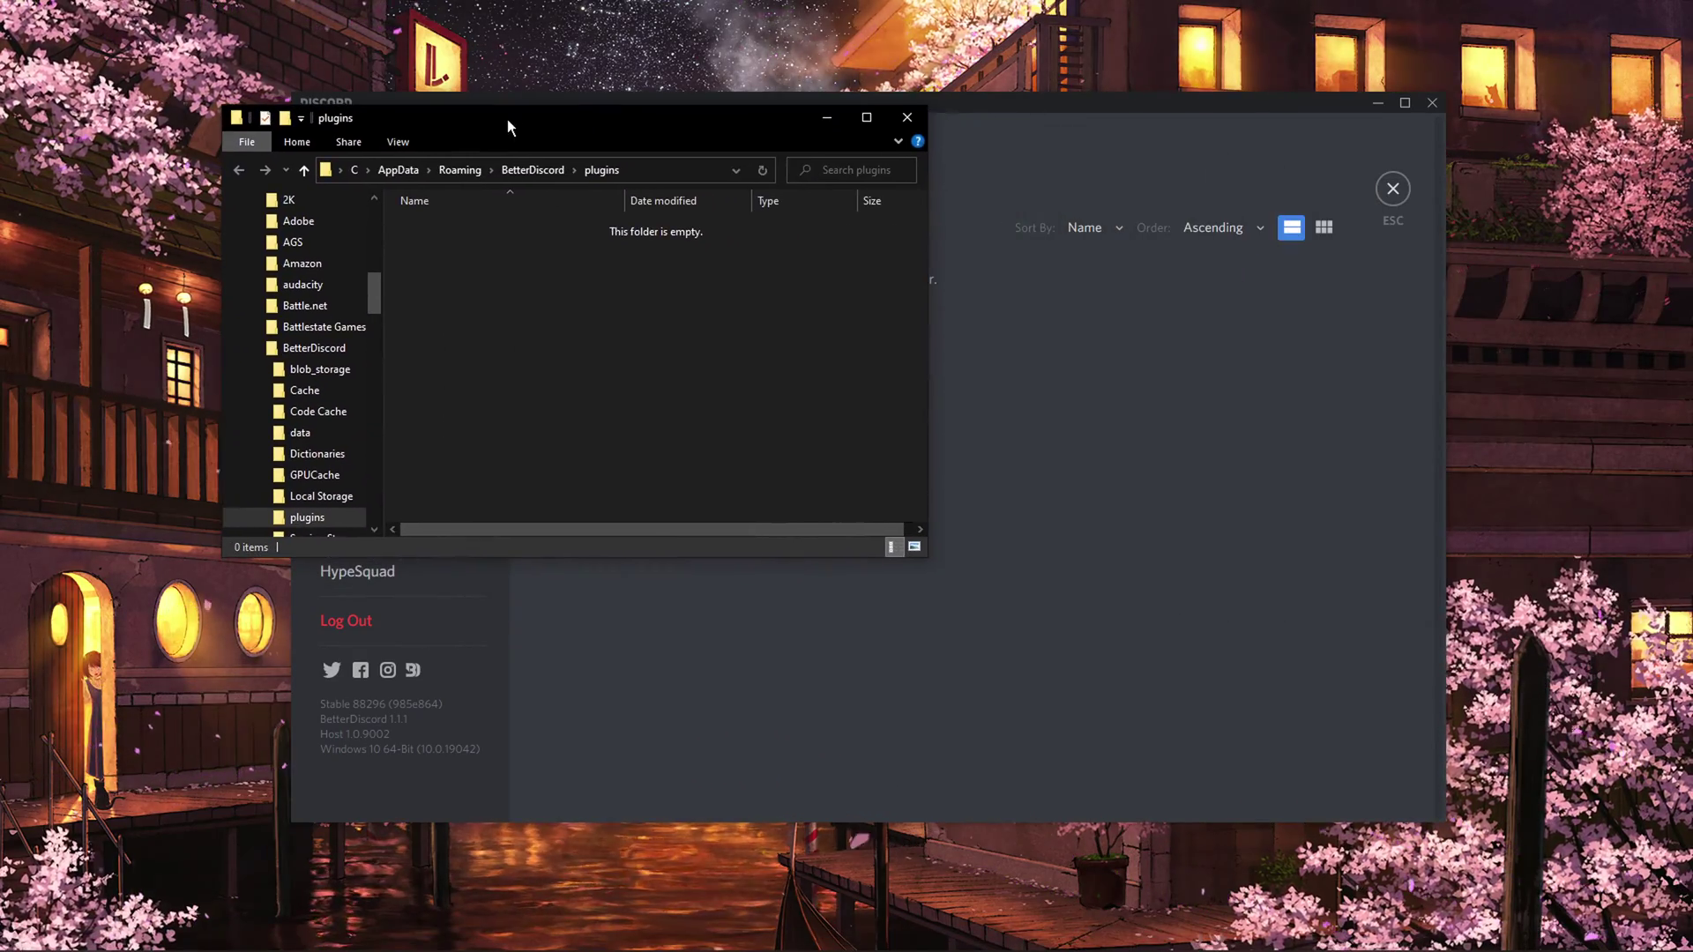
{"action": "left_click_drag", "start_coordinate": [544, 73], "coordinate": [603, 107]}
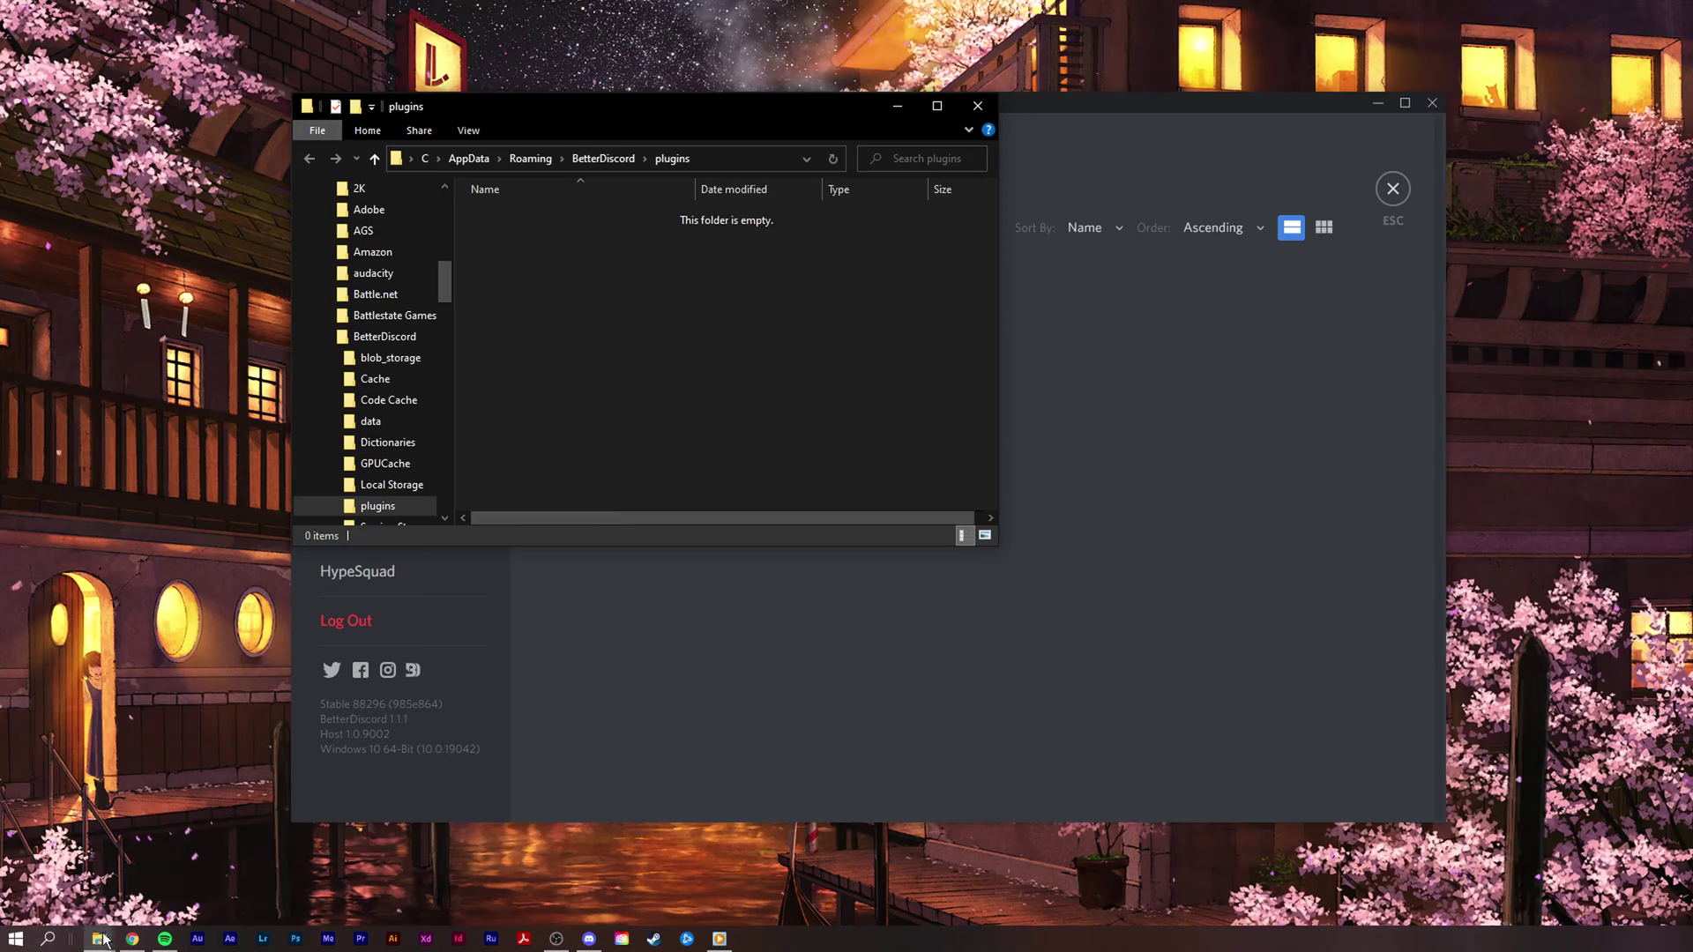
Download the TypingIndicator plugin from its BetterDiscord web page and minimize the browser
{"action": "left_click", "coordinate": [132, 938]}
{"action": "left_click", "coordinate": [521, 78]}
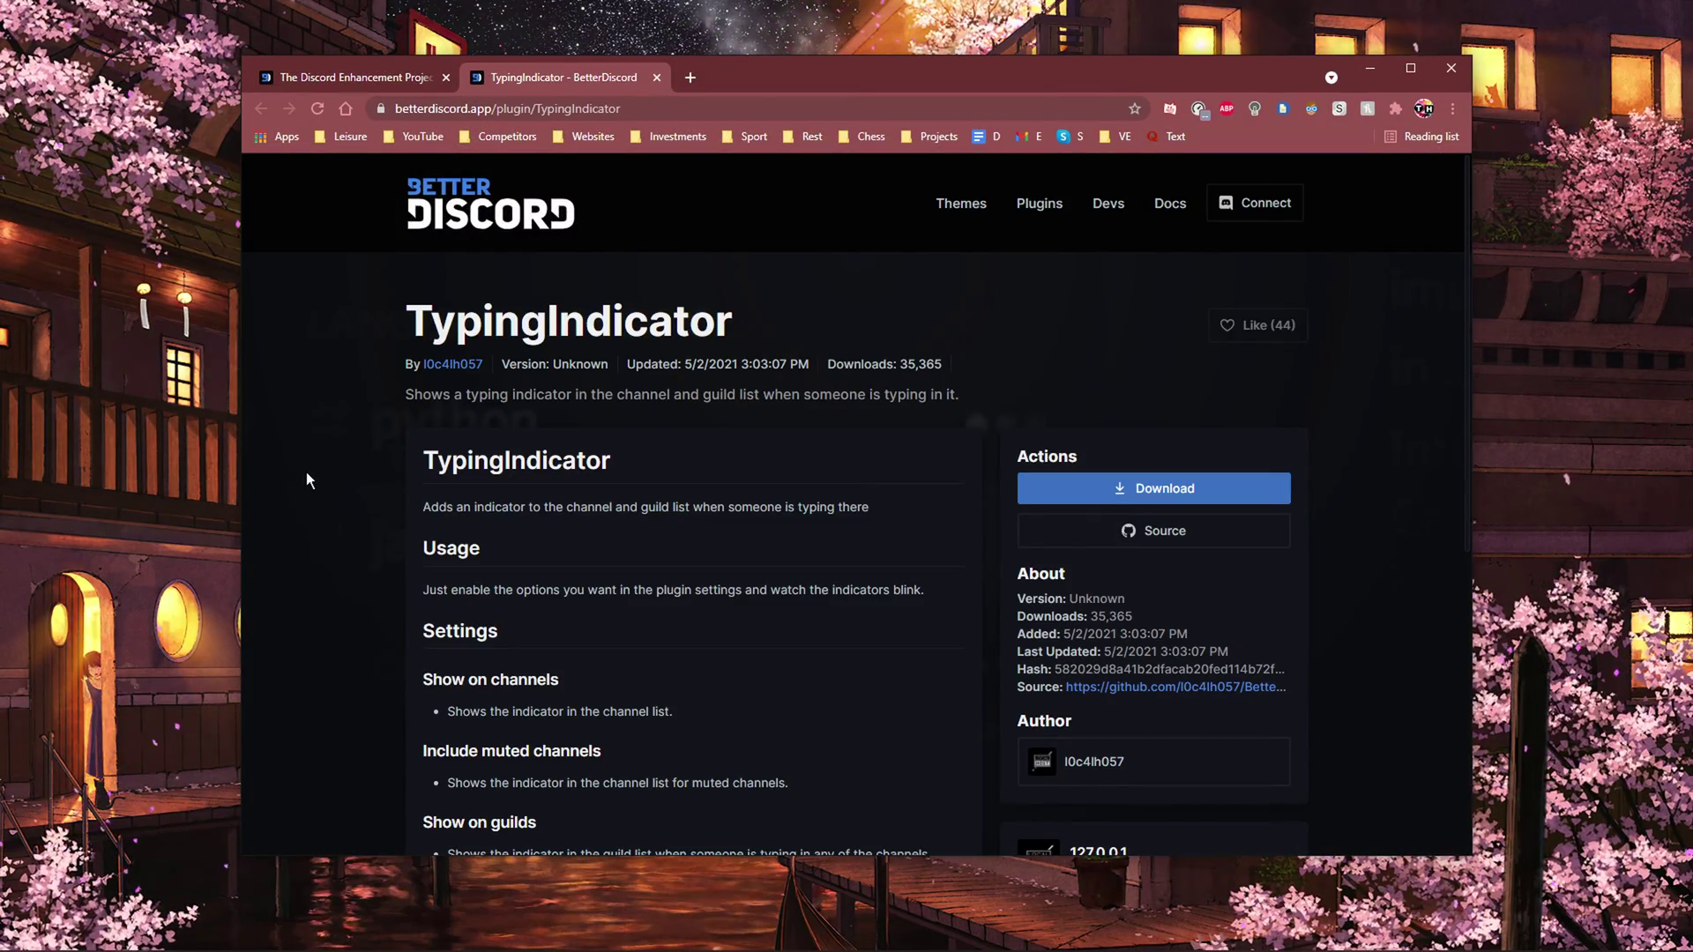
{"action": "left_click", "coordinate": [1155, 489]}
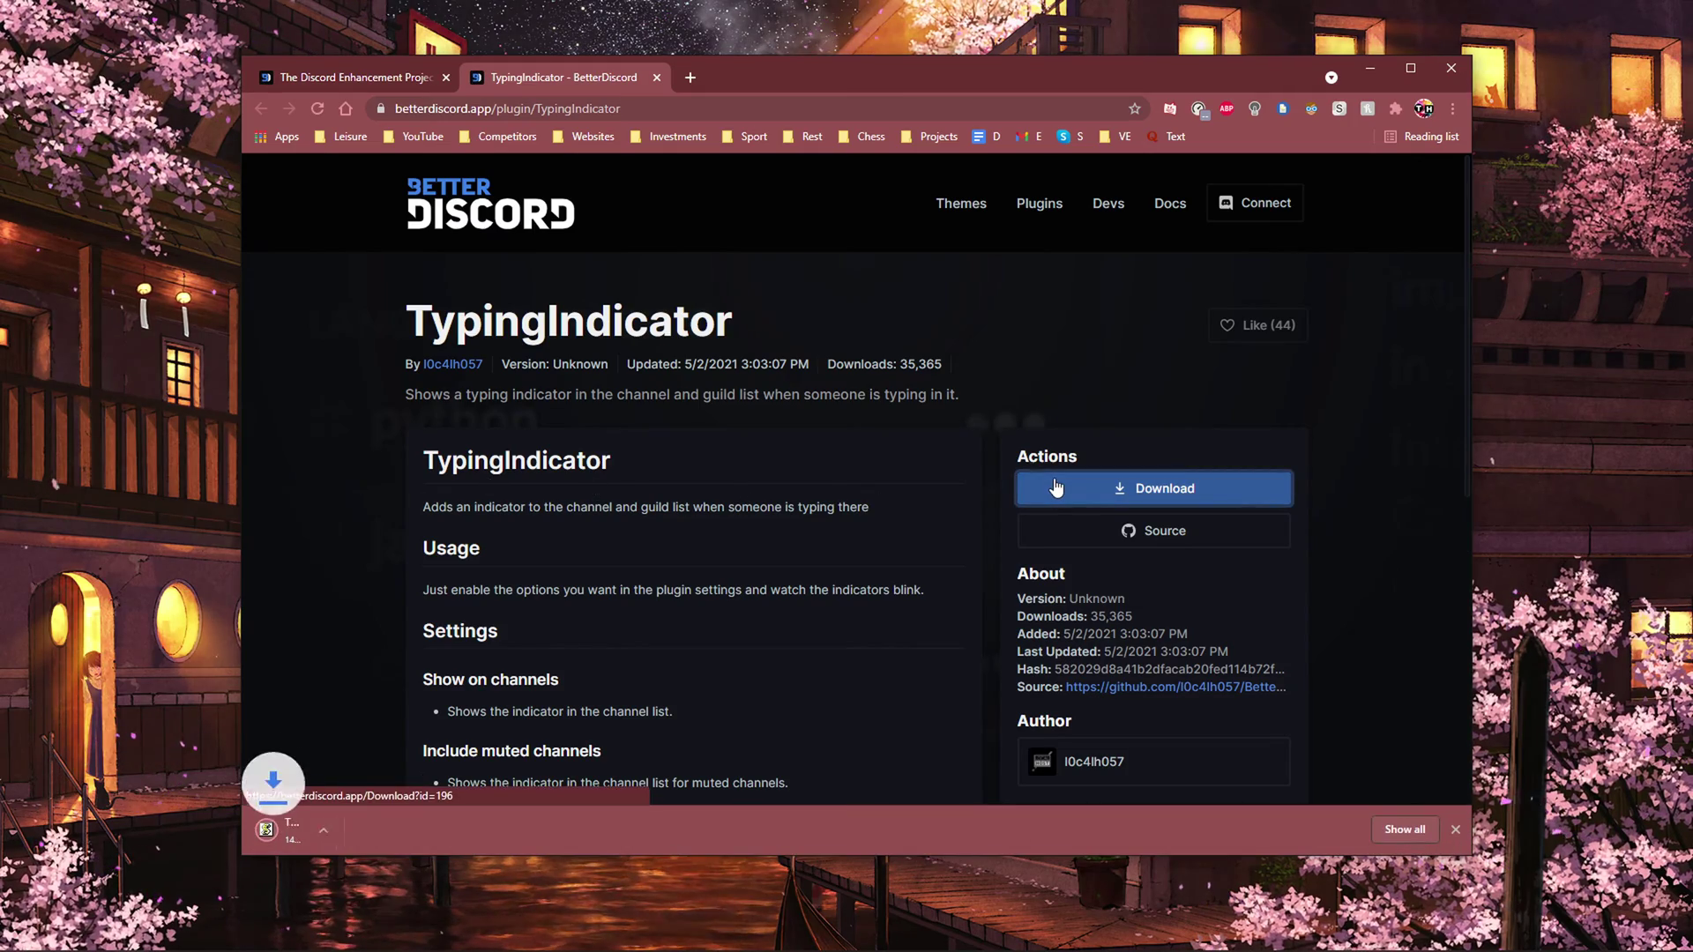
{"action": "left_click", "coordinate": [1456, 830]}
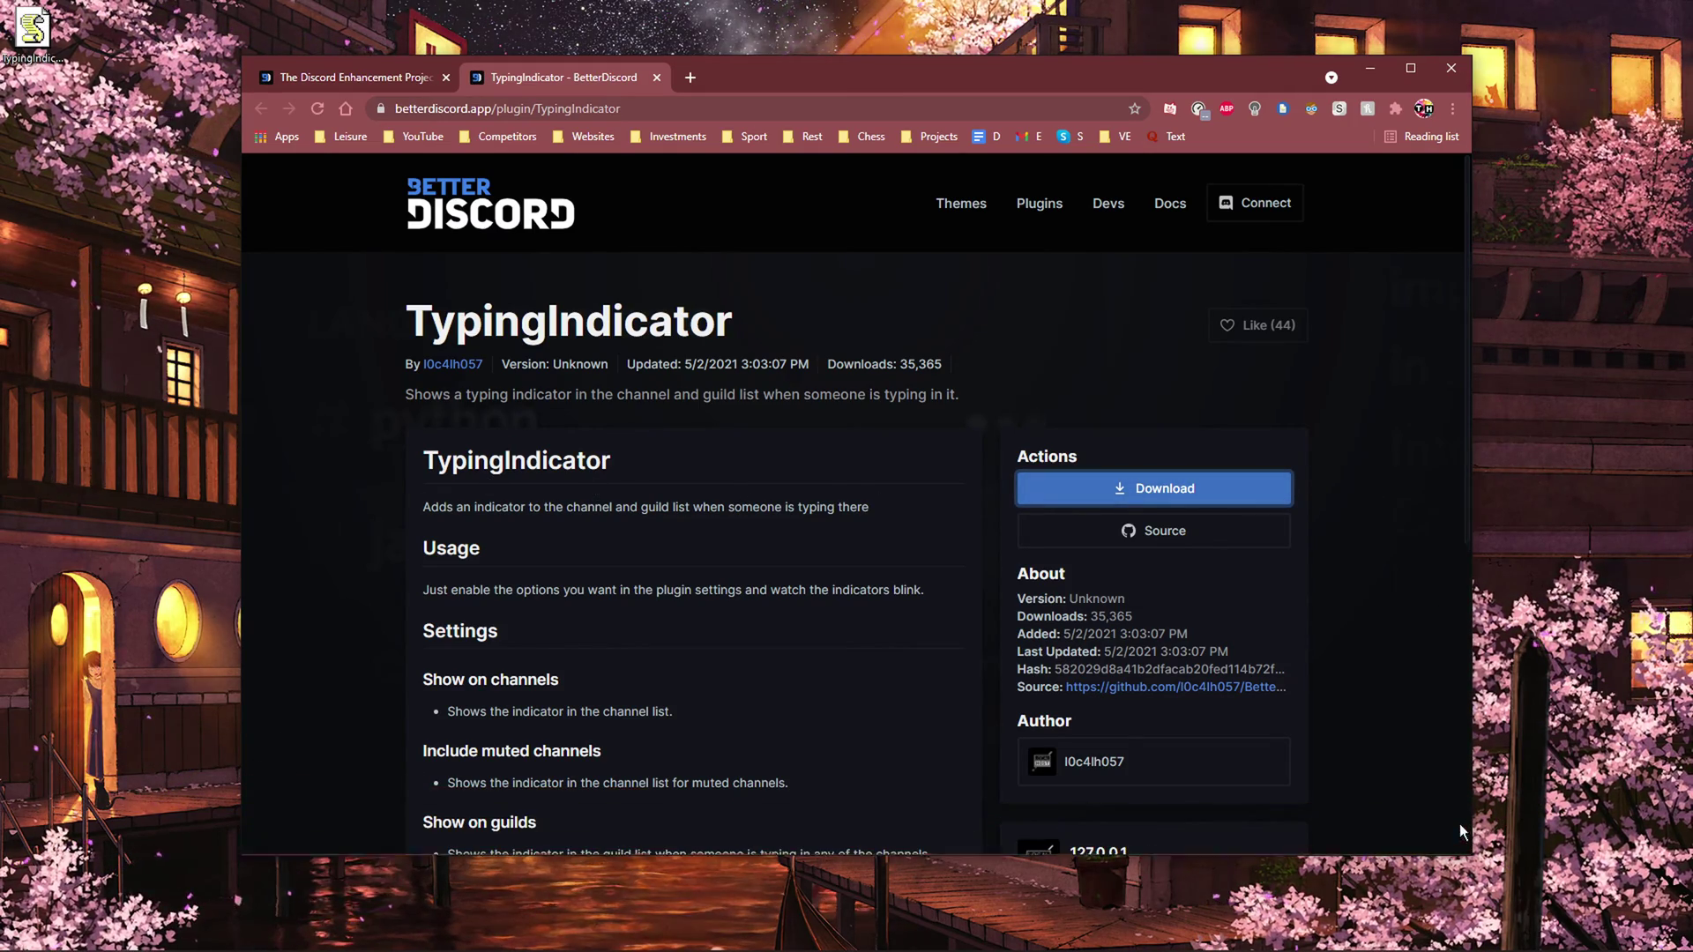
{"action": "left_click", "coordinate": [1370, 68]}
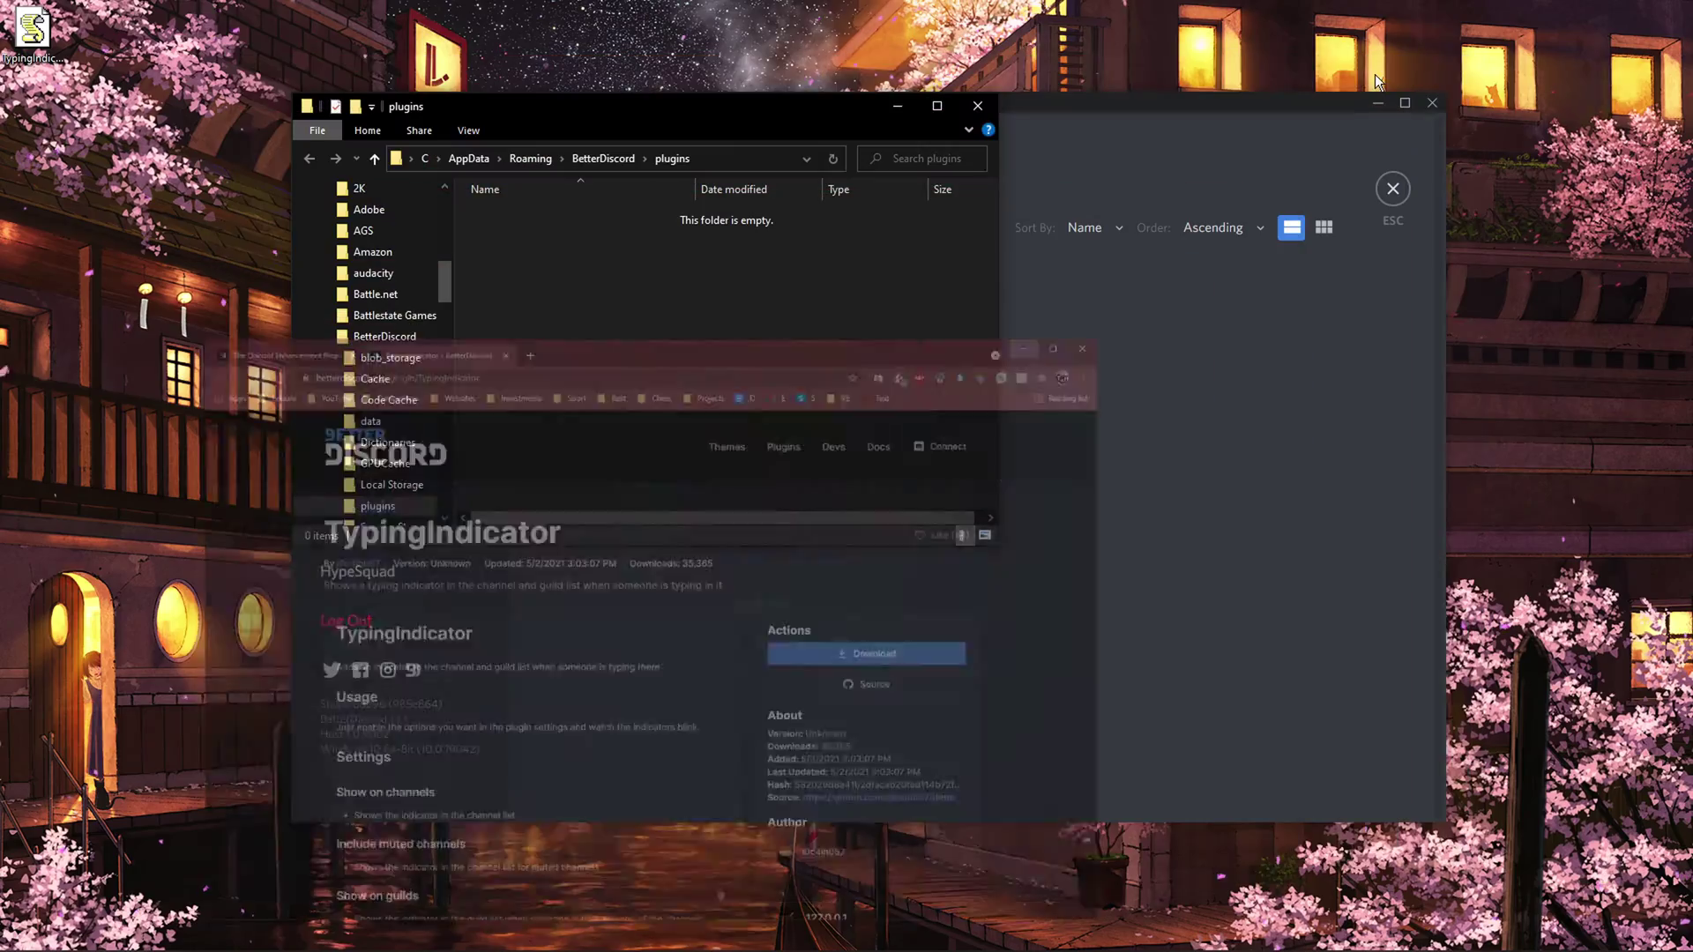
Move the downloaded TypingIndicator plugin file from the desktop into BetterDiscord's plugins folder and minimize the folder window
{"action": "left_click_drag", "start_coordinate": [33, 31], "coordinate": [112, 128]}
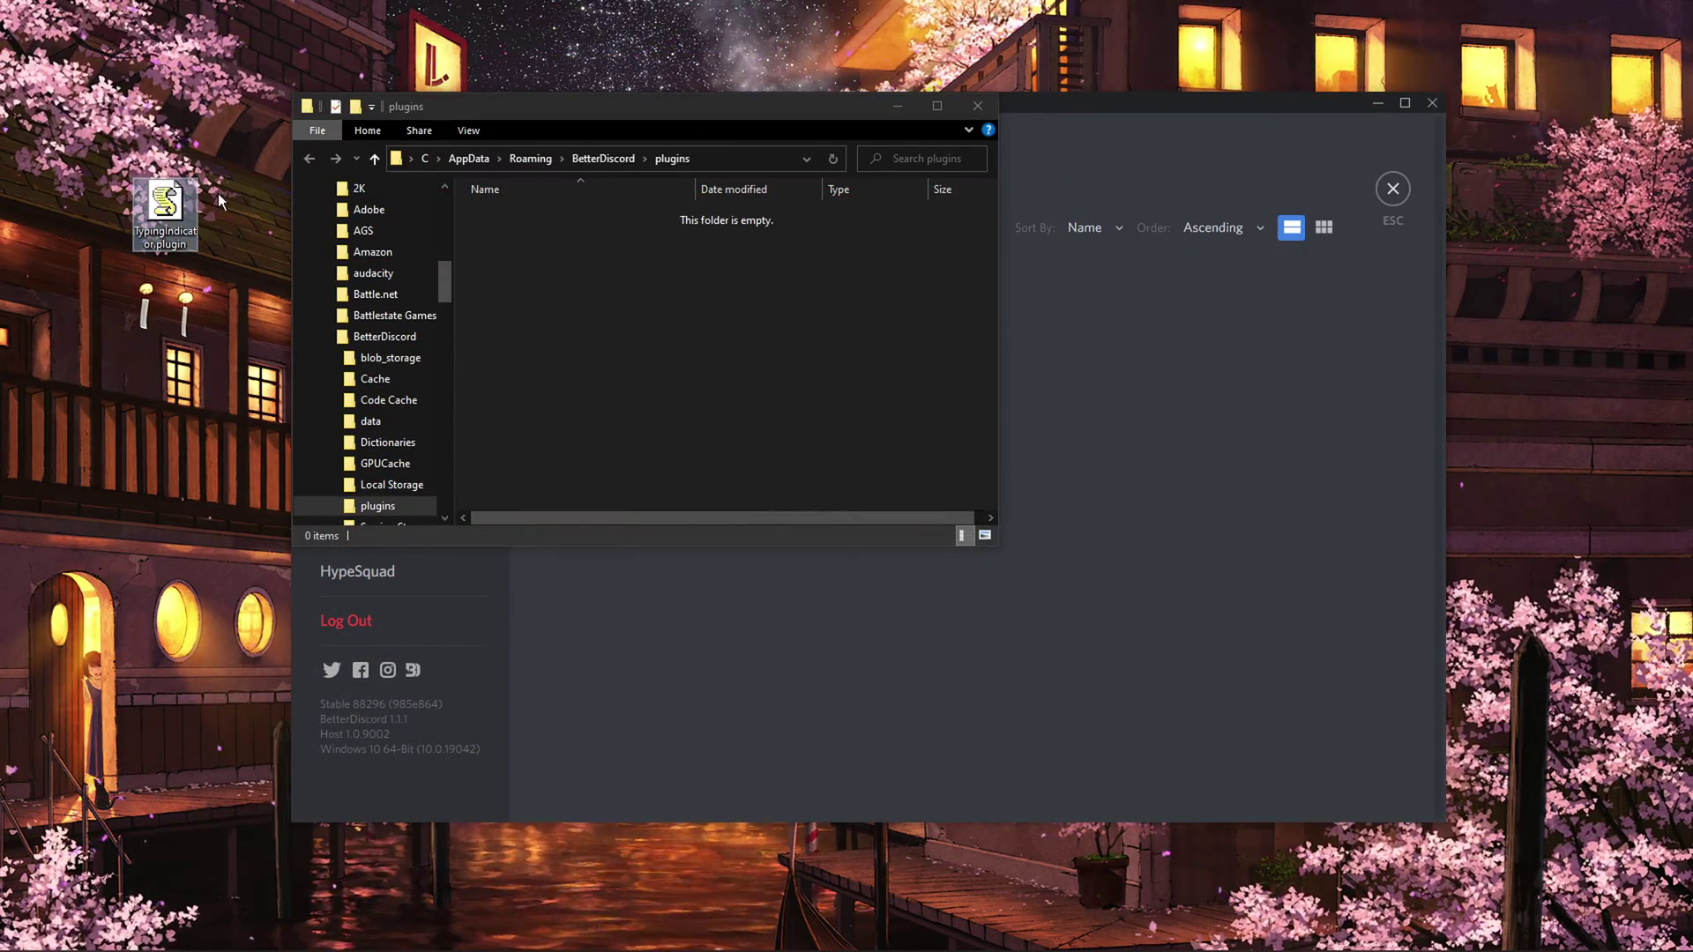
{"action": "left_click_drag", "start_coordinate": [221, 201], "coordinate": [630, 290]}
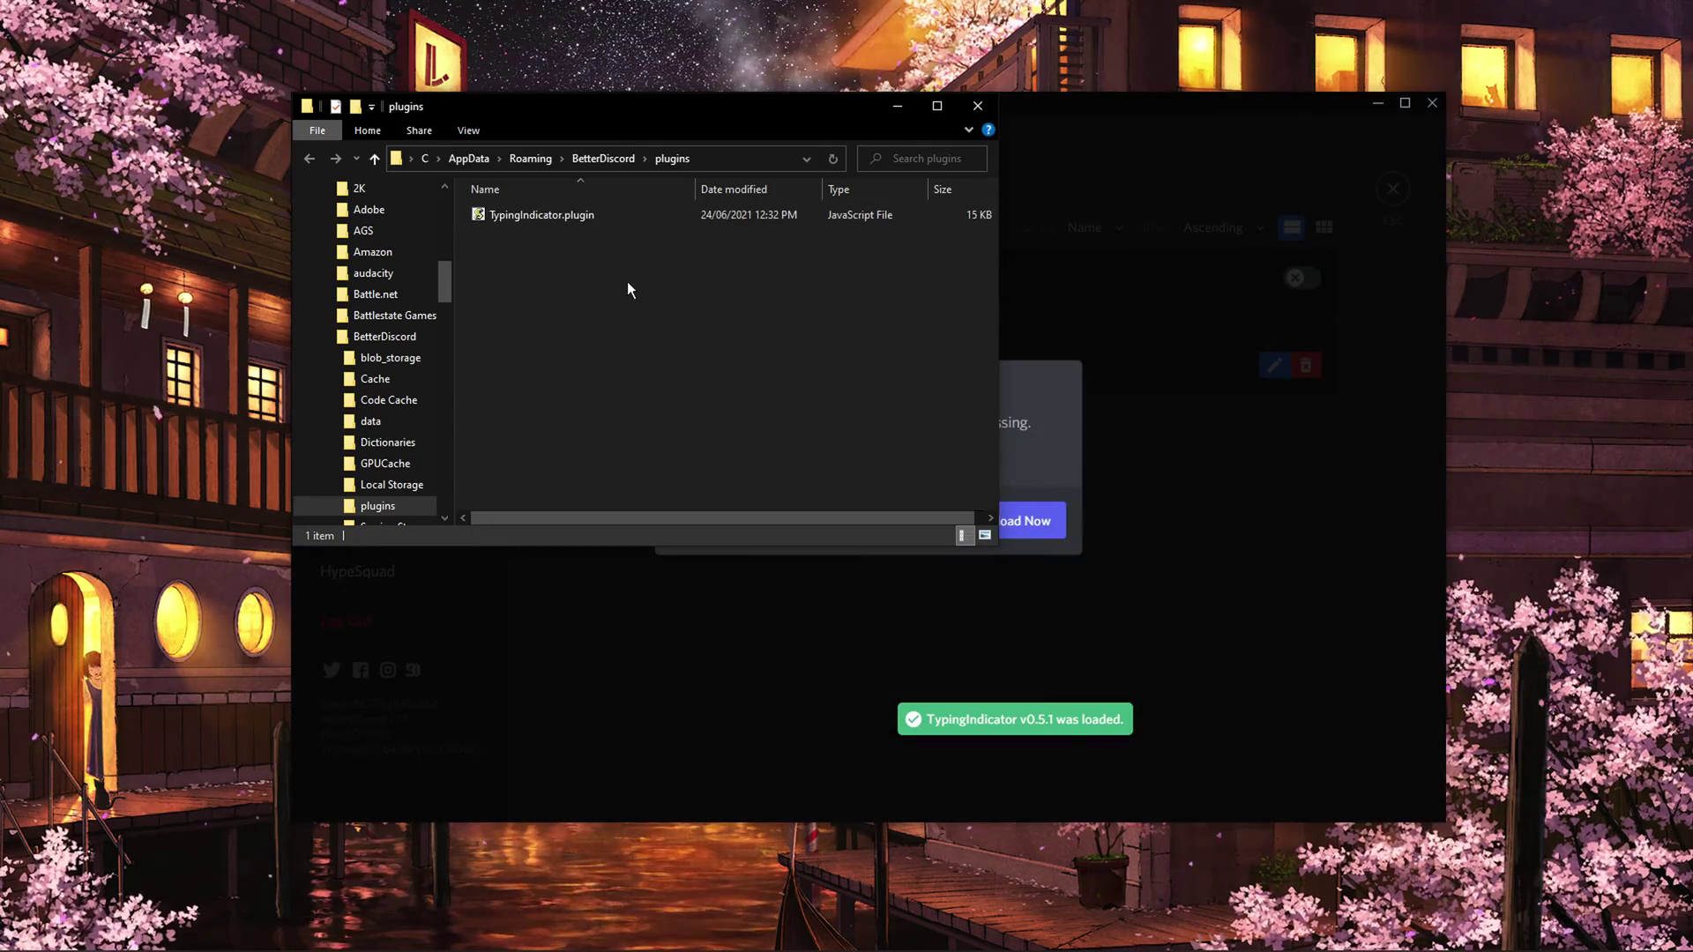
{"action": "left_click", "coordinate": [889, 113]}
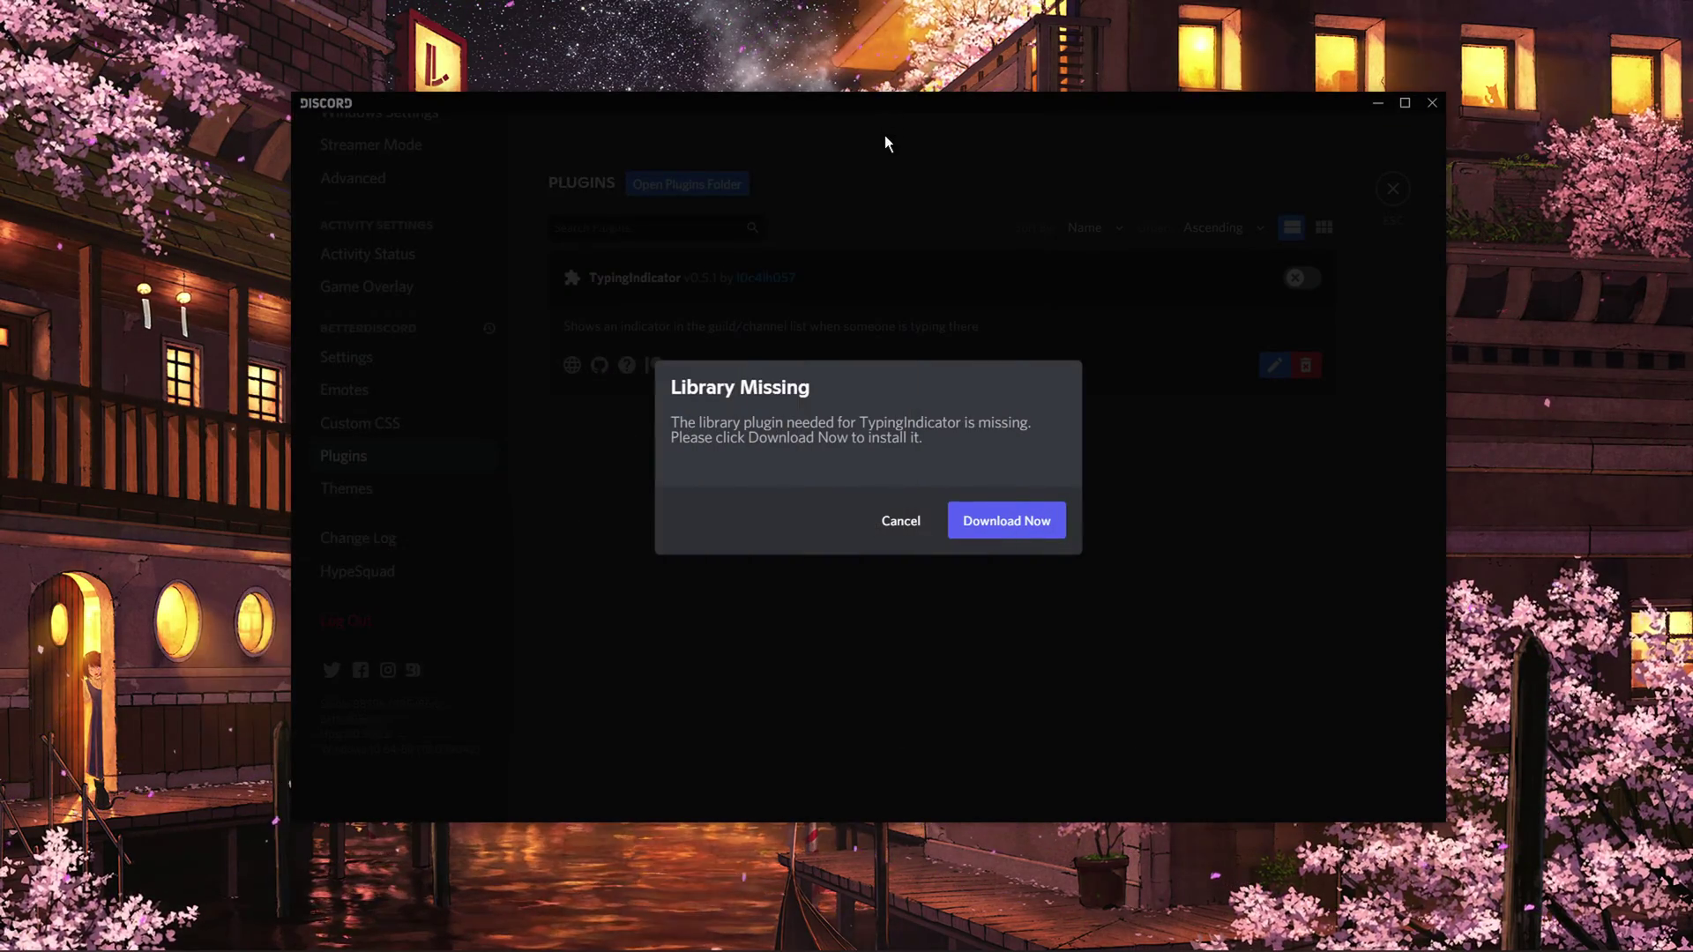
Install the missing library plugin and enable both TypingIndicator and ZeresPluginLibrary, leaving the settings when done
{"action": "left_click", "coordinate": [970, 532]}
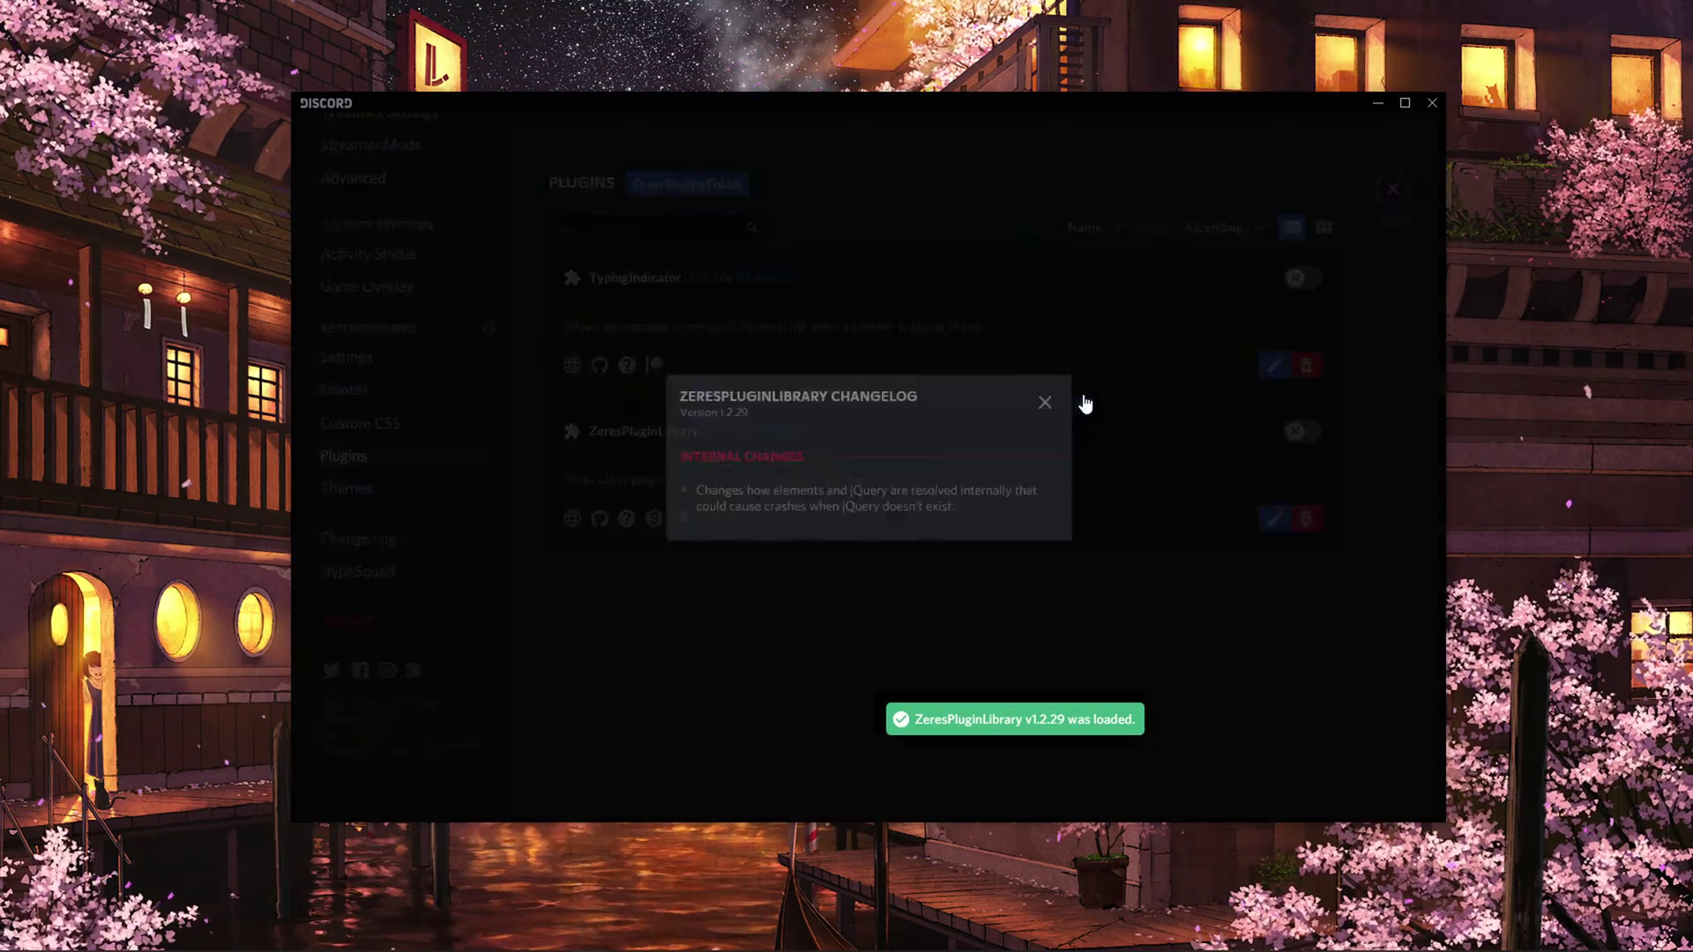
{"action": "left_click", "coordinate": [1084, 397]}
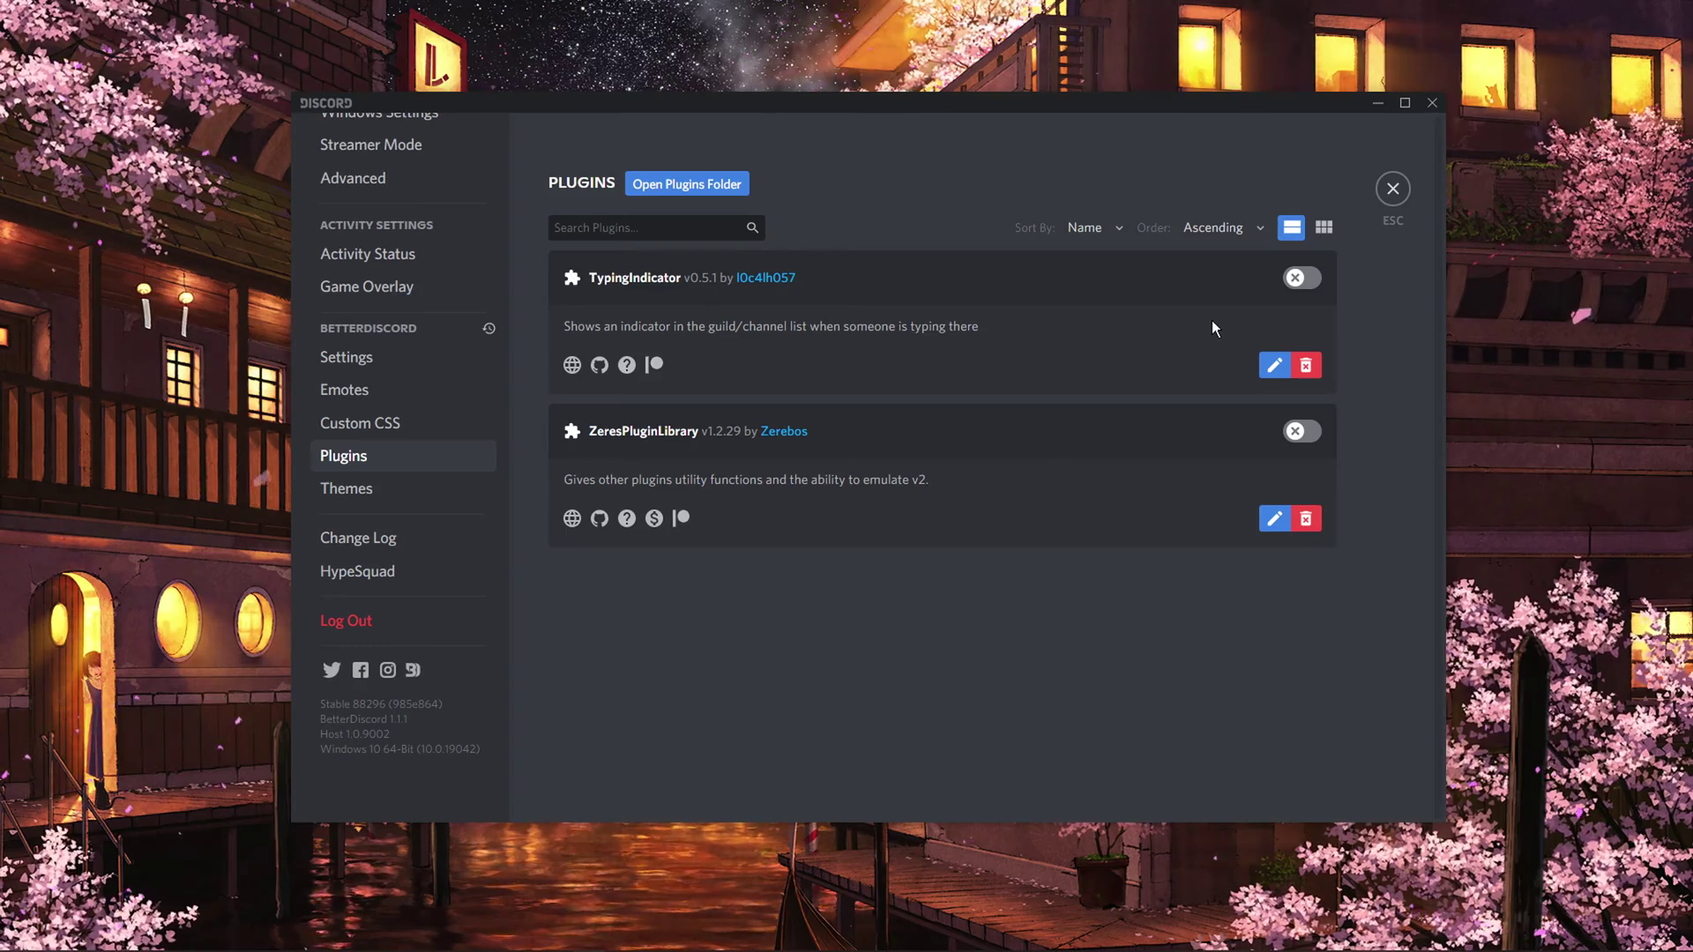
{"action": "left_click", "coordinate": [1298, 280]}
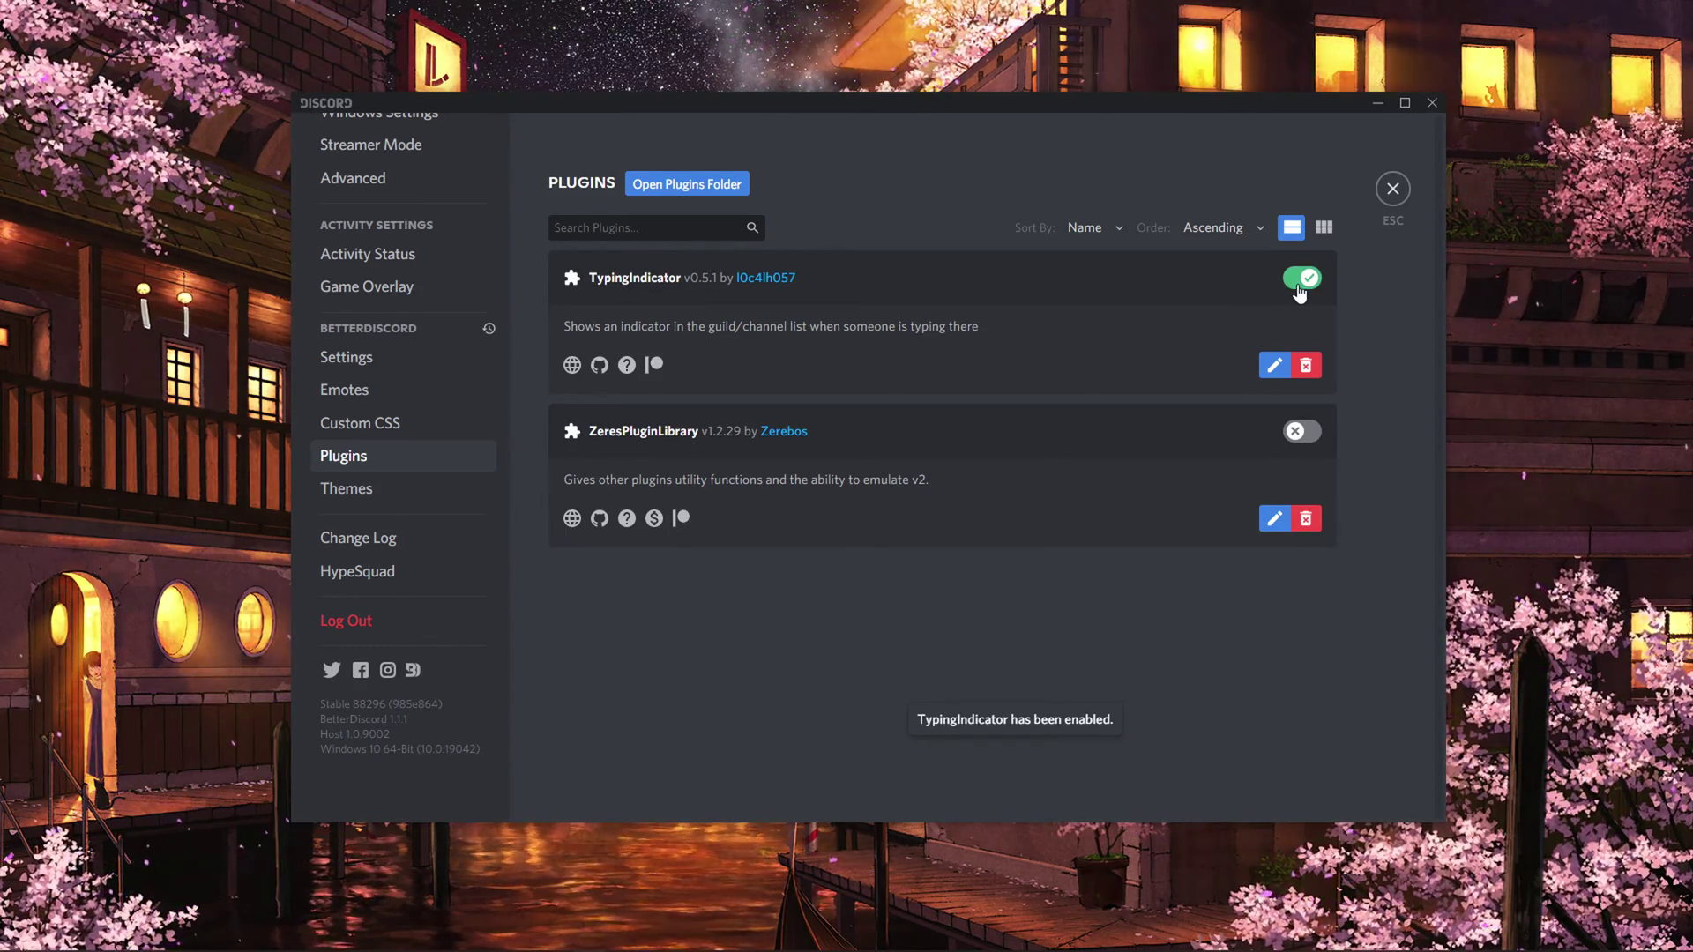
{"action": "left_click", "coordinate": [1302, 432]}
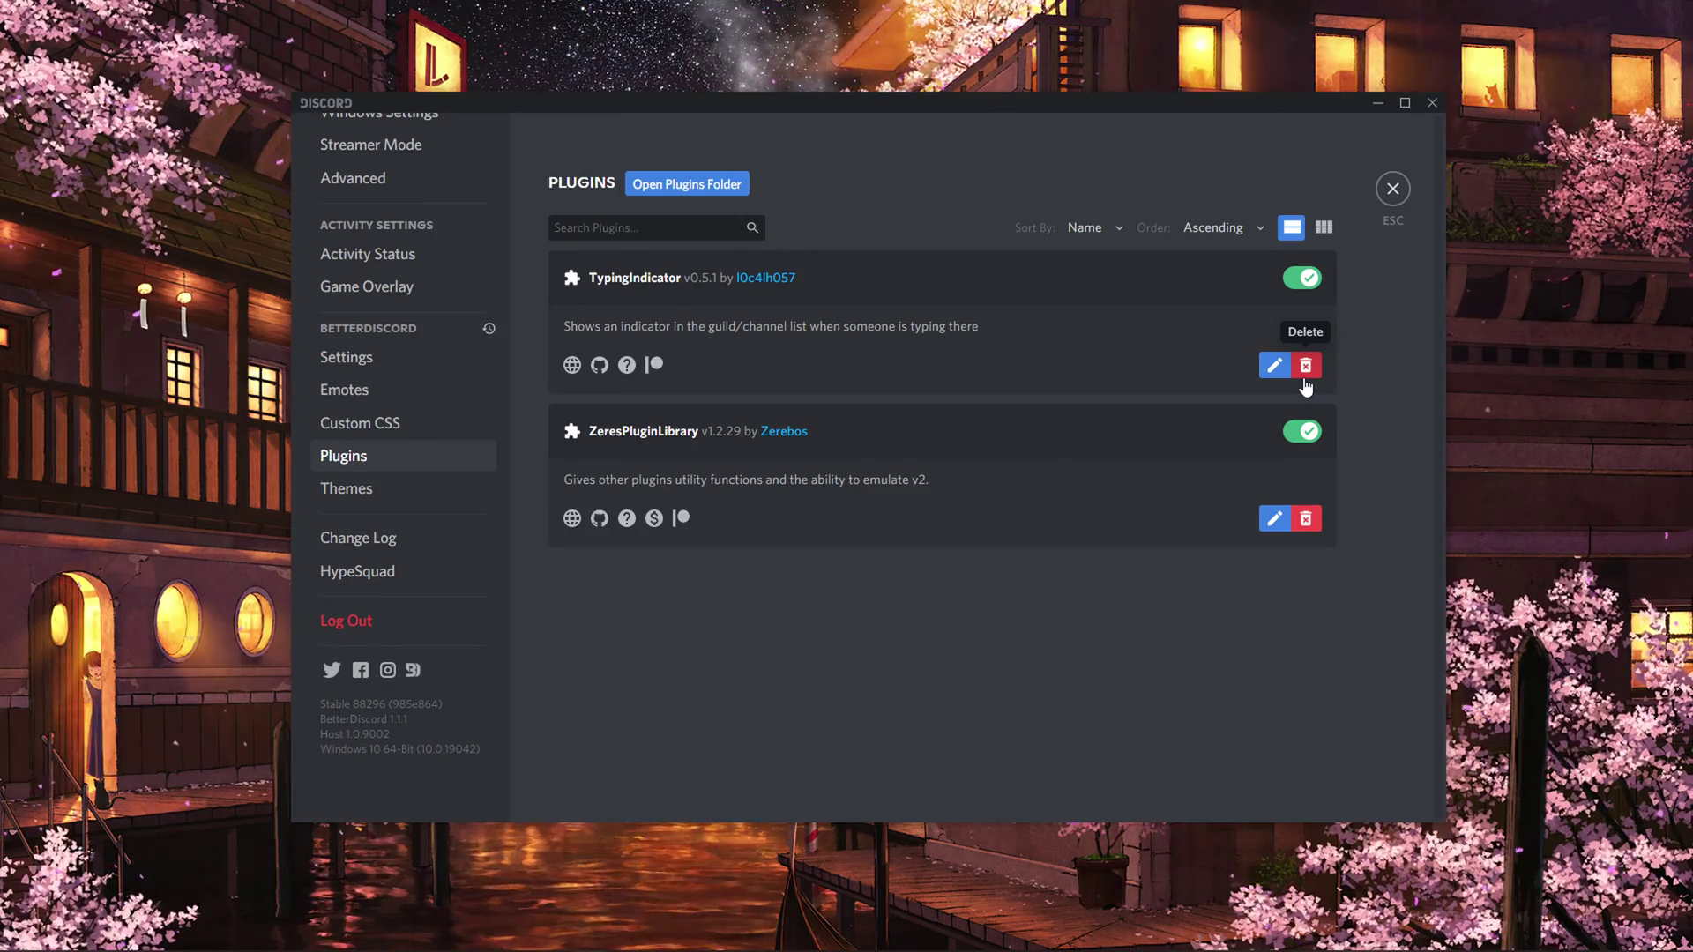
{"action": "left_click", "coordinate": [1380, 203]}
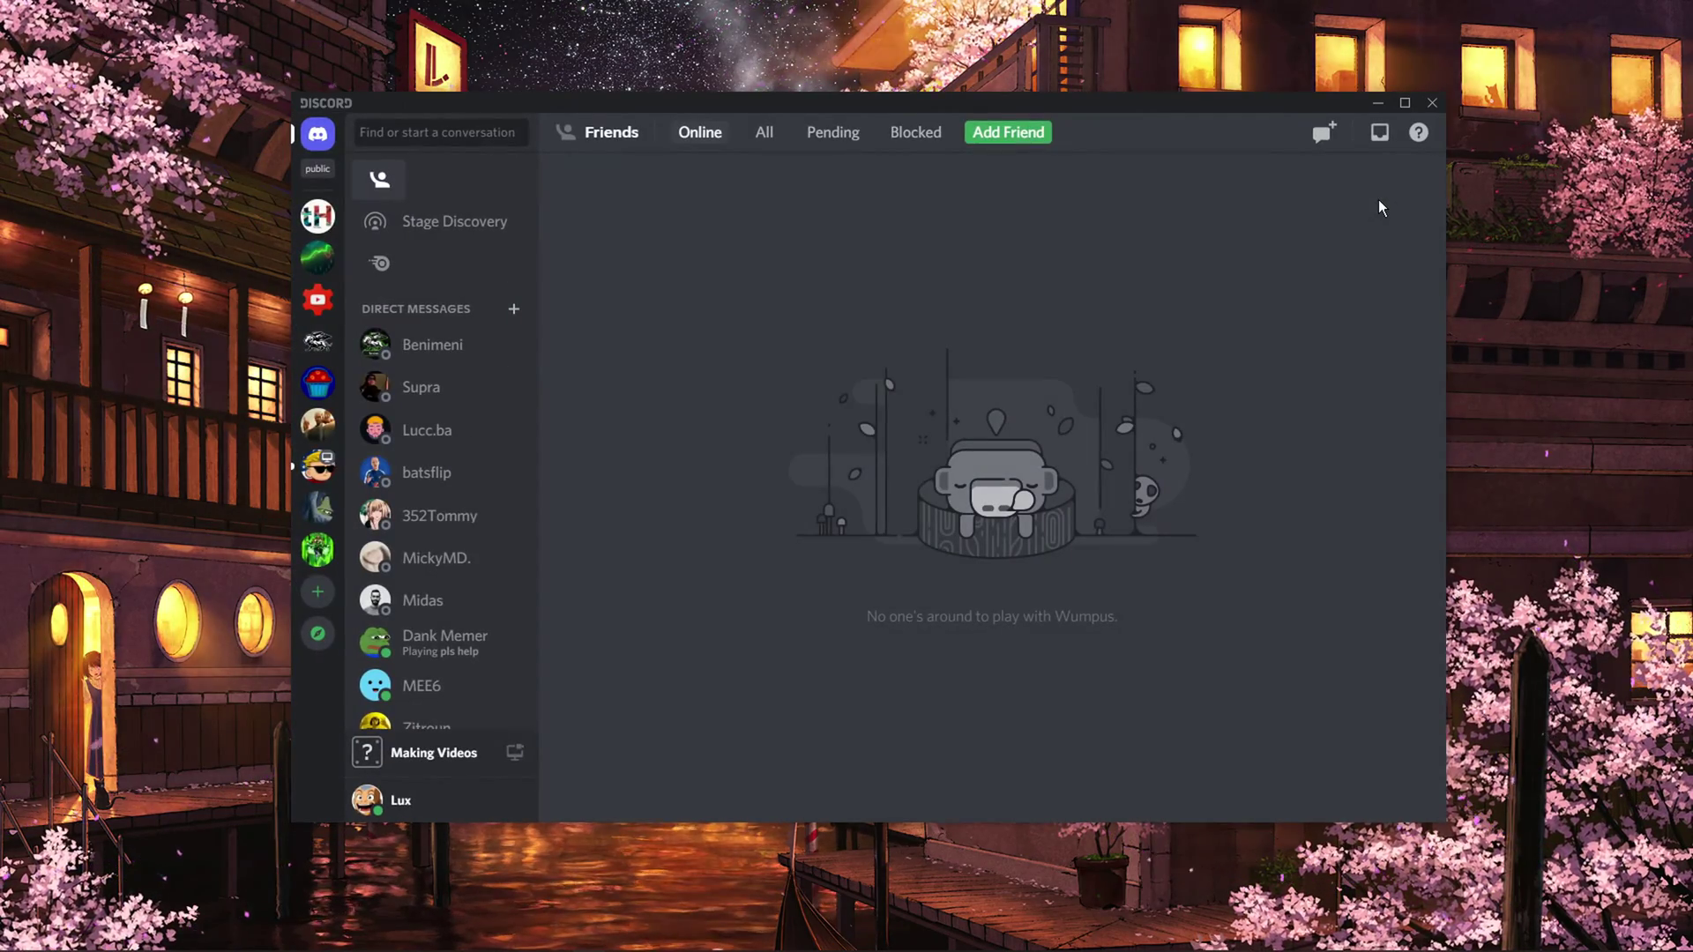